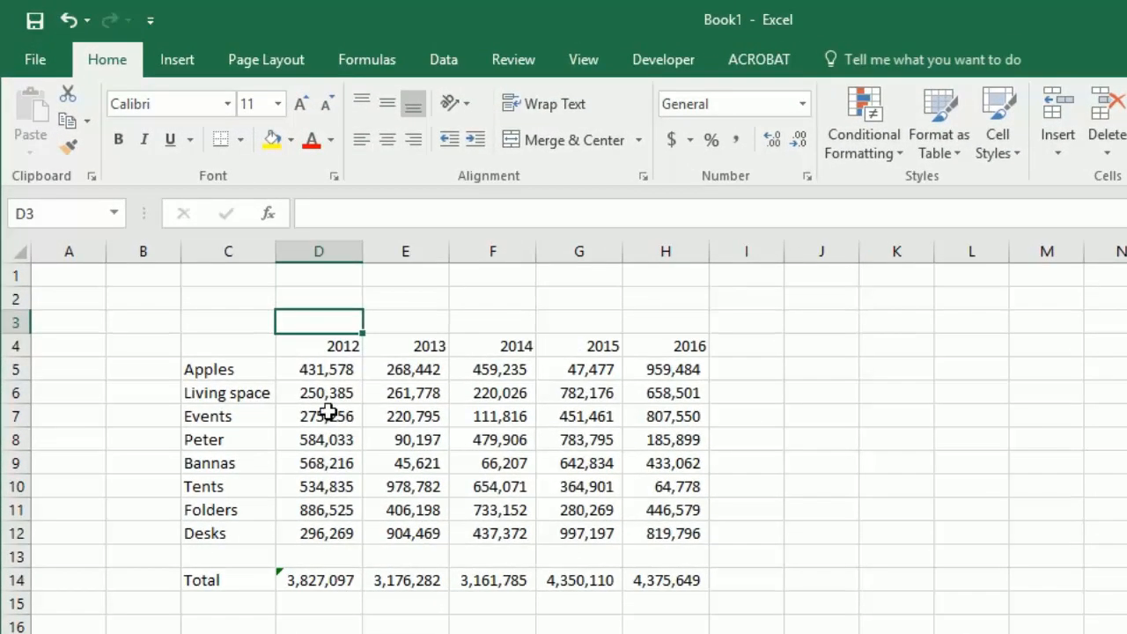
left_click(321, 370)
left_click(568, 484)
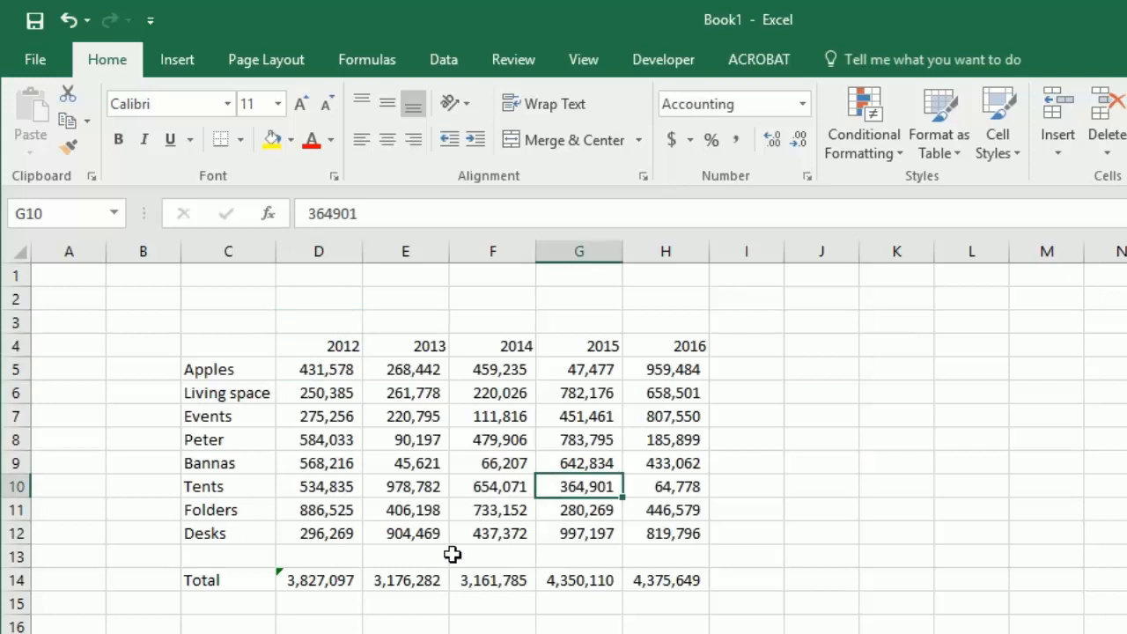
left_click(398, 581)
left_click(414, 410)
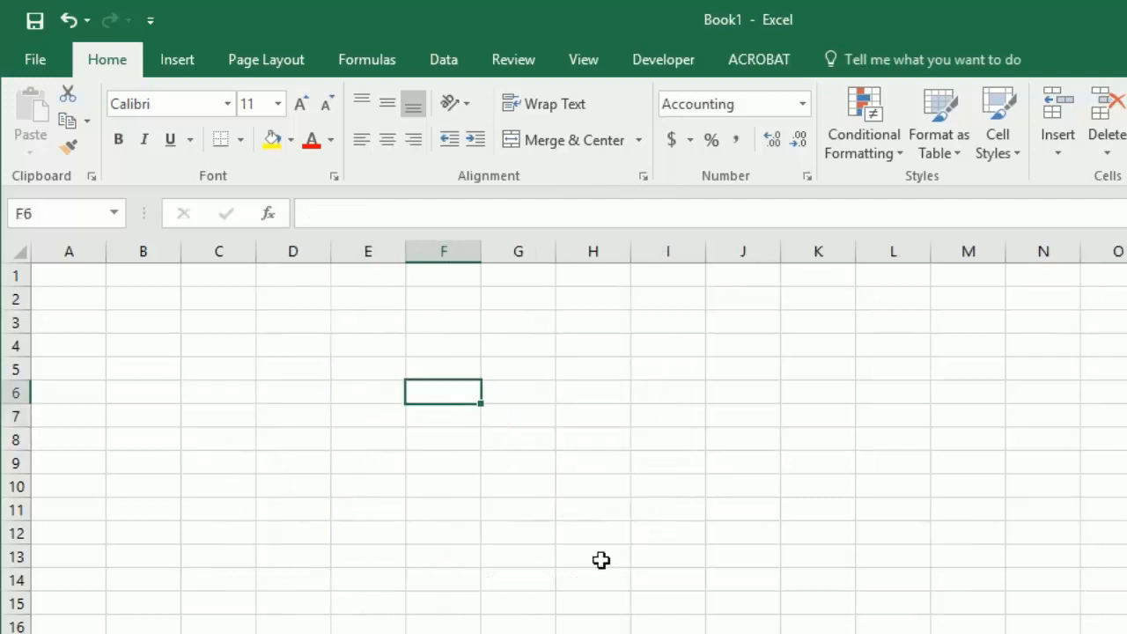
- Link cell F6 on the second sheet to the Bannas label on Sheet1
type("=")
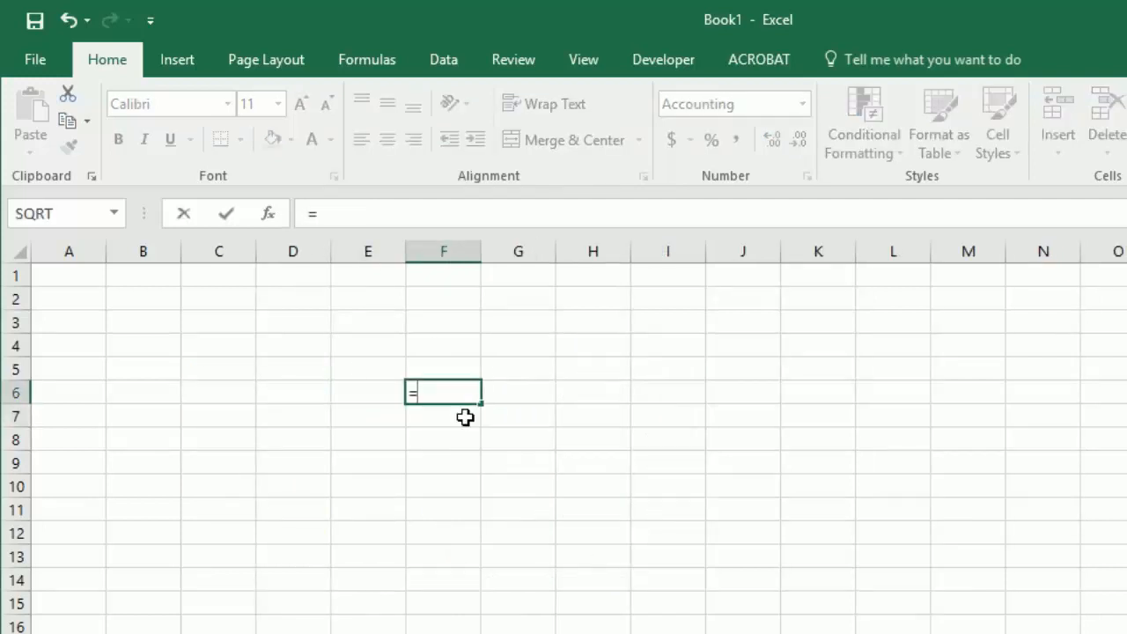
key("ctrl+Page_Up")
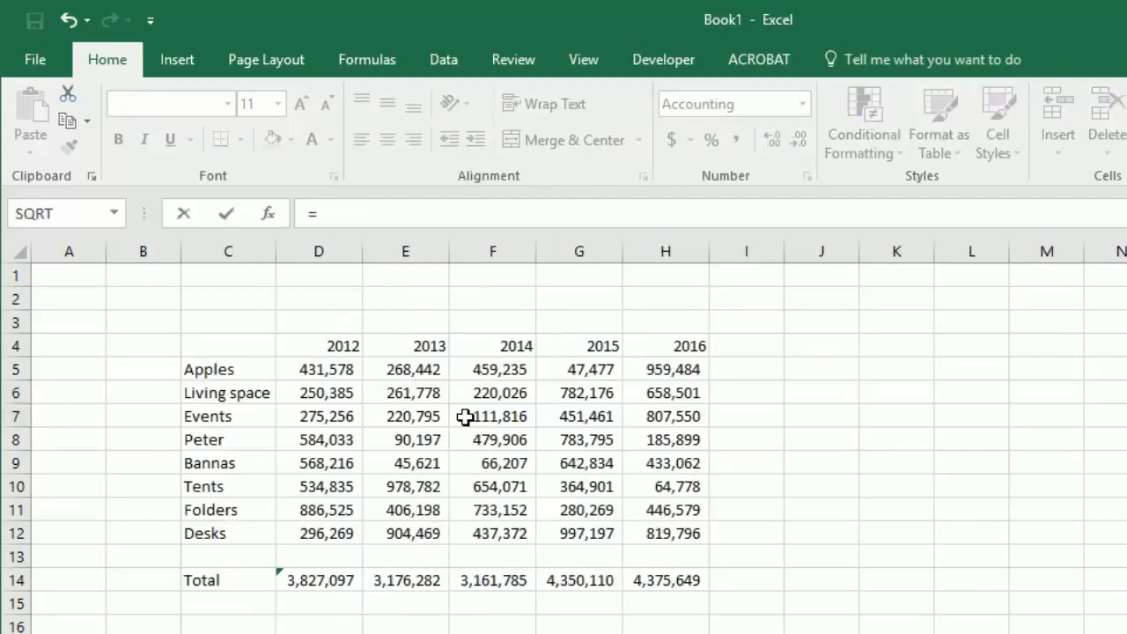
left_click(233, 463)
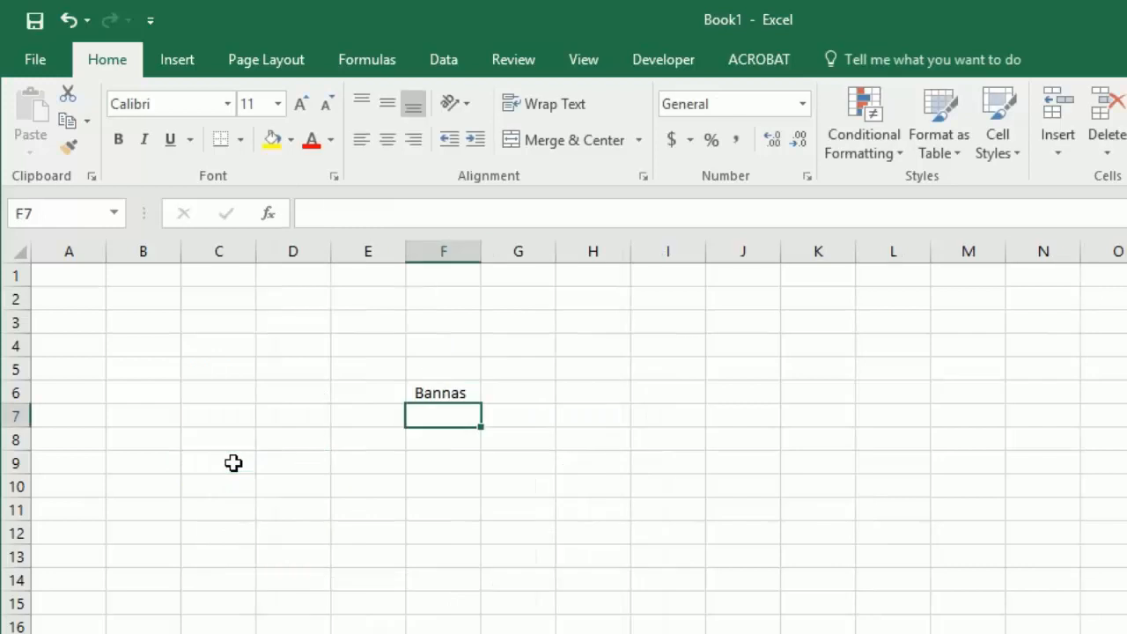
- Link cell G5 on the second sheet to the 2014 column heading on Sheet1
key("Up")
key("Up")
key("Right")
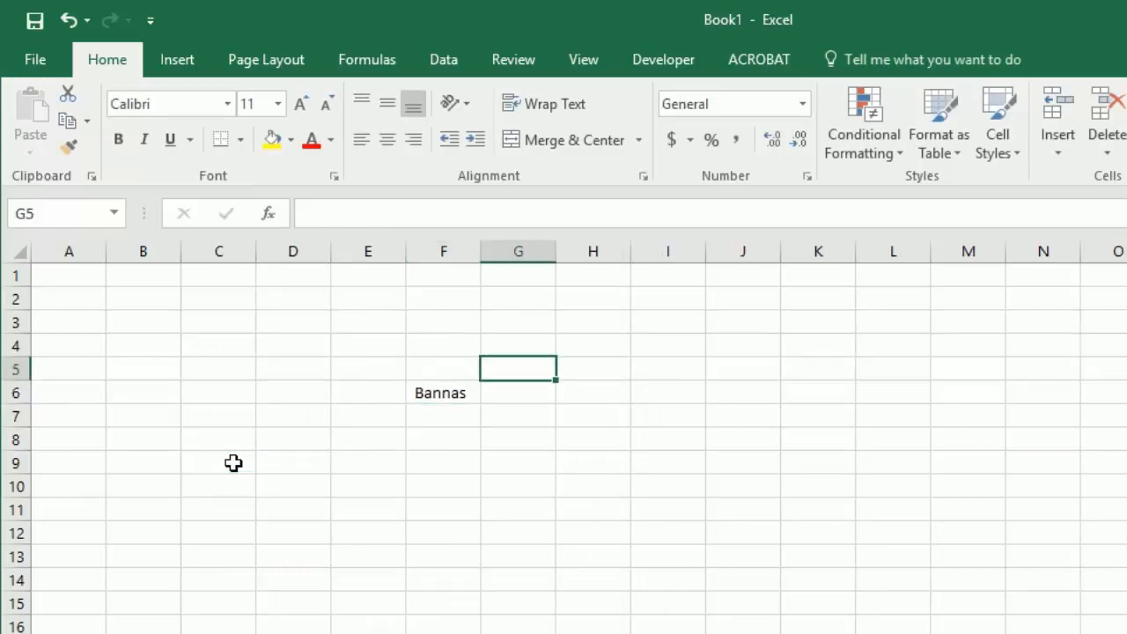
type("=")
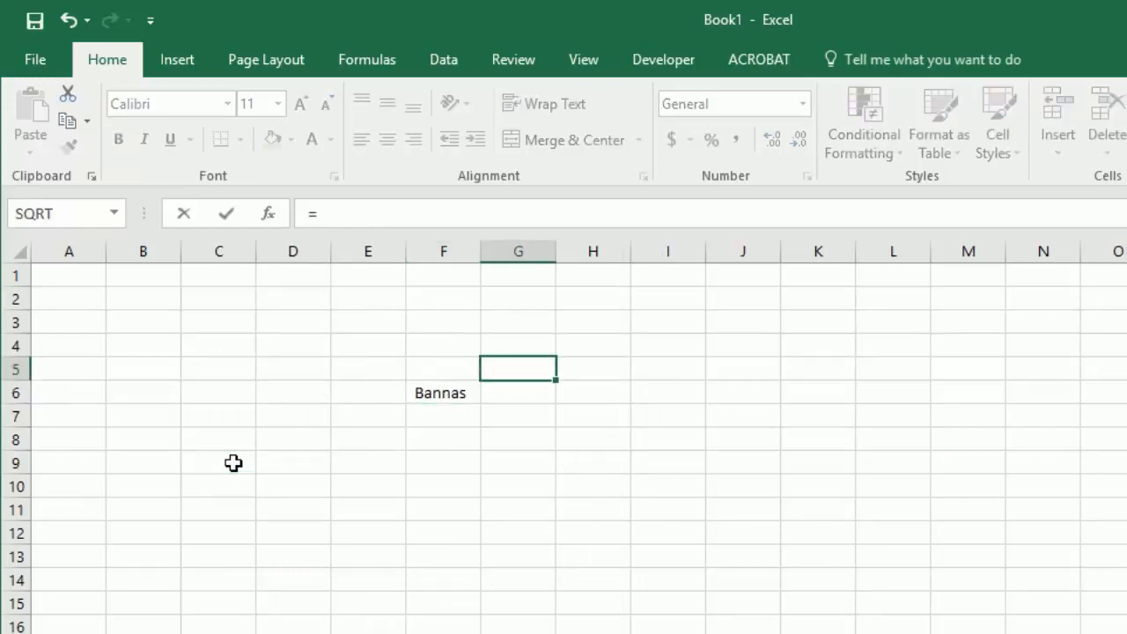
key("ctrl+Page_Up")
left_click(498, 348)
key("Return")
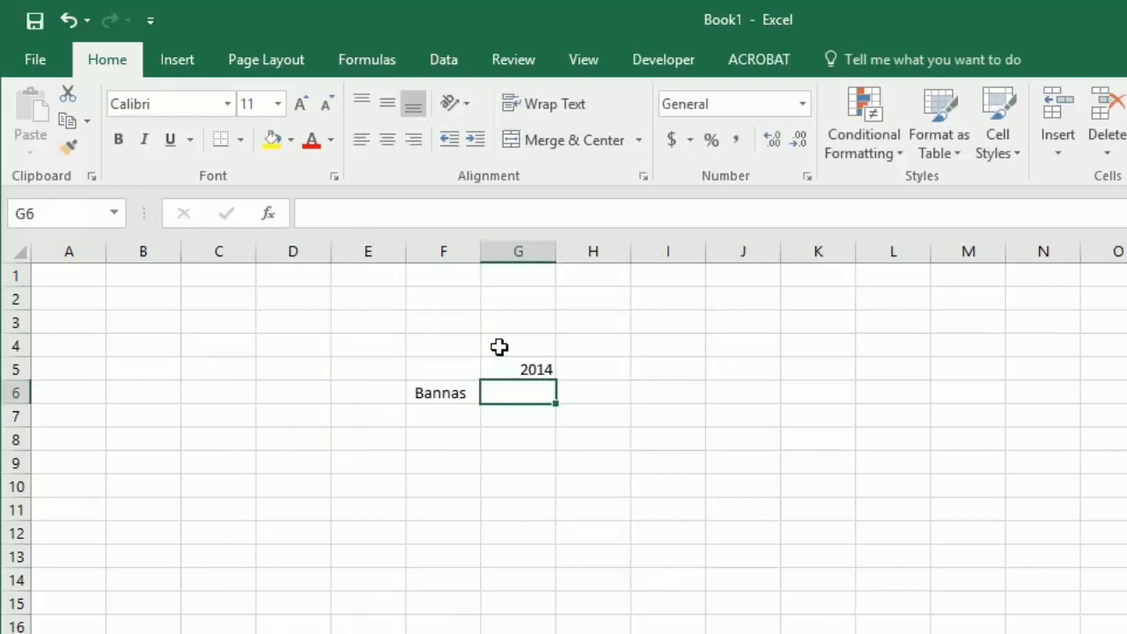
- Link cell G6 on the second sheet to the Bannas figure for 2014 on Sheet1
type("=")
key("ctrl+Page_Up")
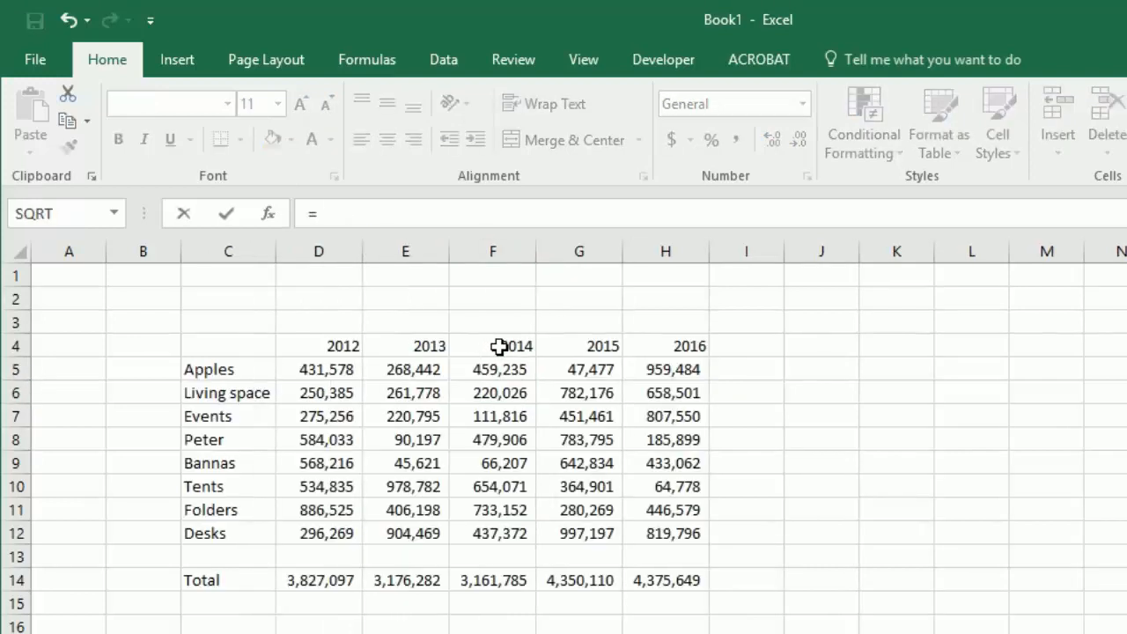
left_click(488, 460)
key("Return")
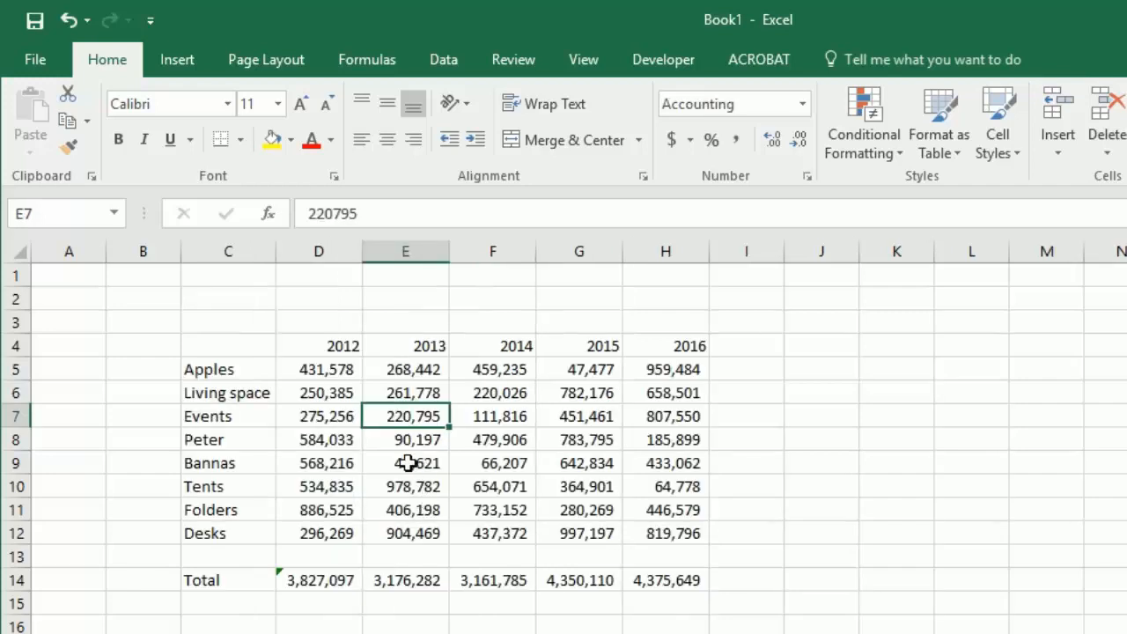
- Insert a blank row above the Events row in the Sheet1 data table
double_click(406, 460)
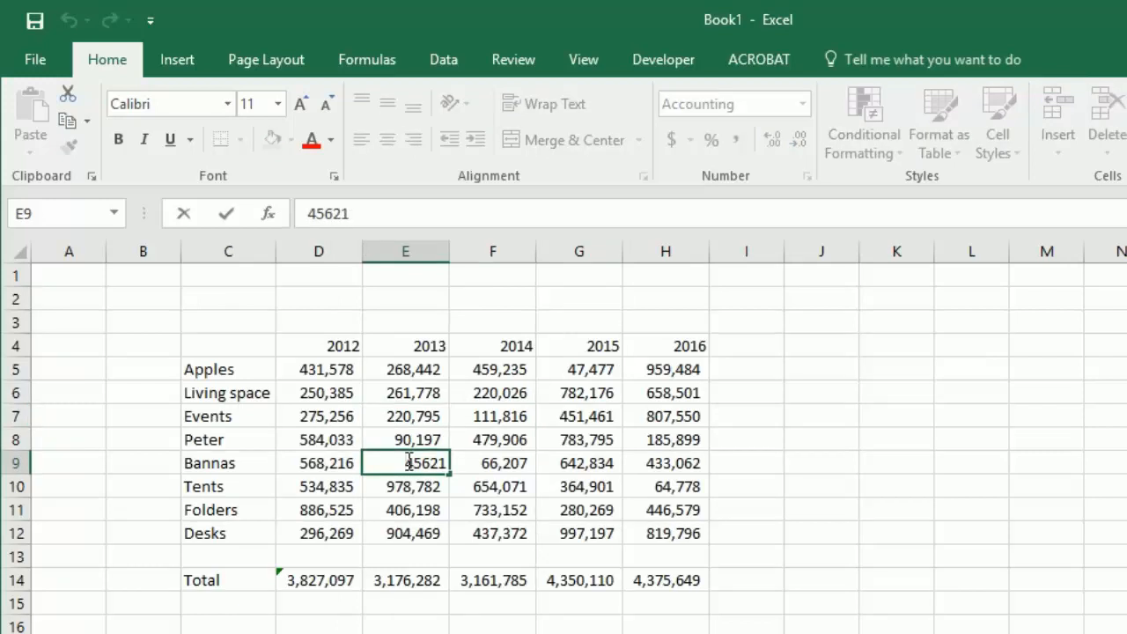
key("shift+Return")
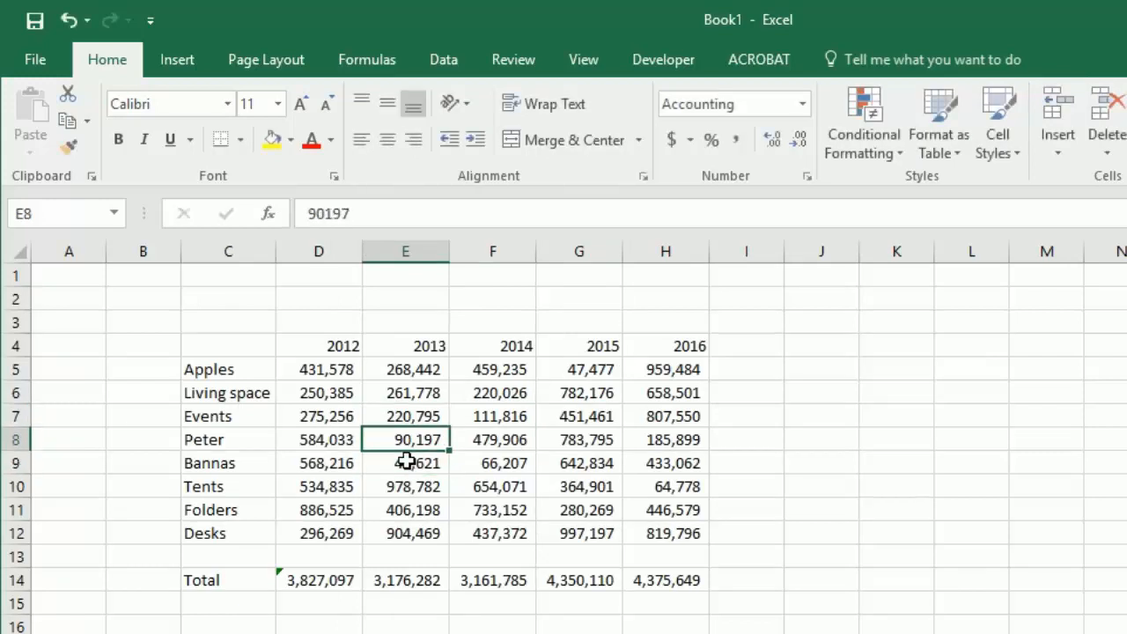
key("Up")
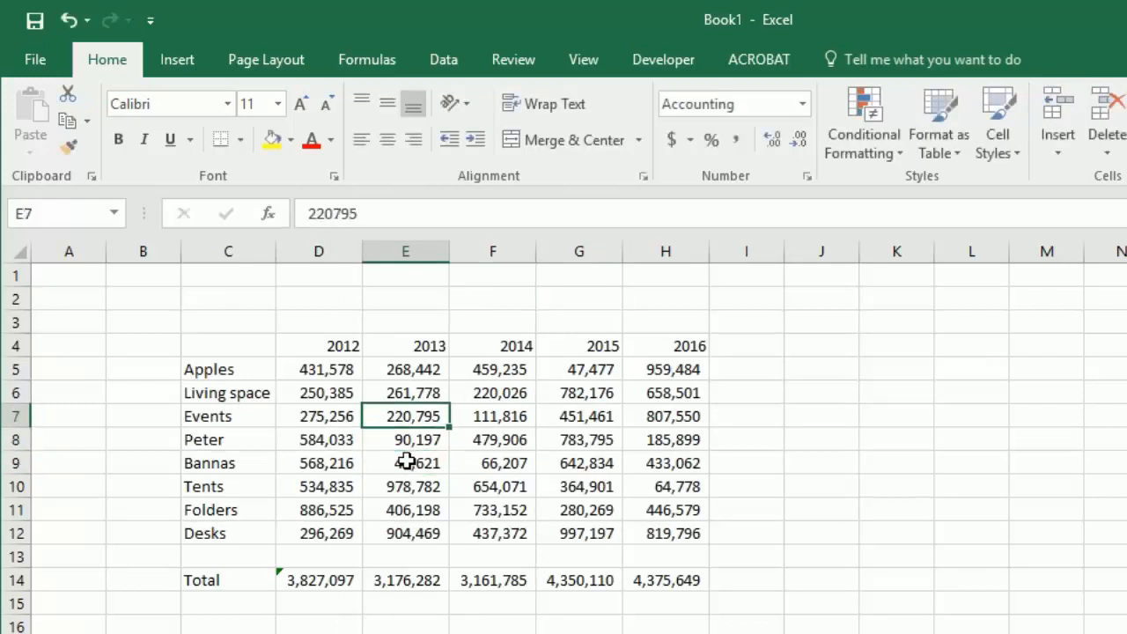
key("alt+h")
key("i")
key("r")
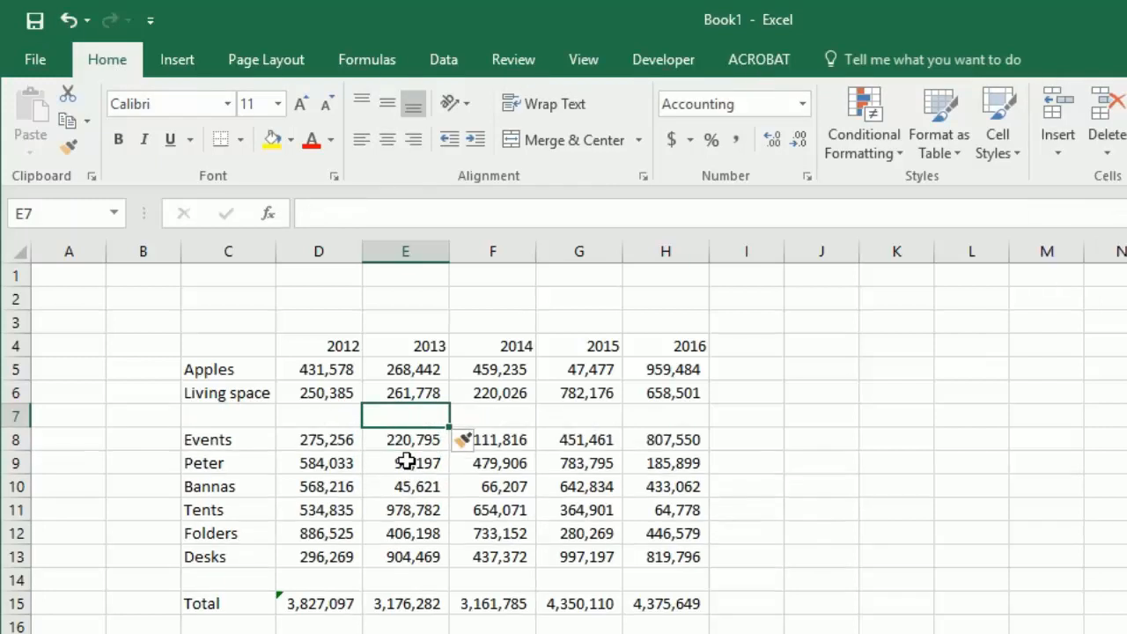
- Copy the entire Bannas row into the blank row 7 between Living space and Events
key("Down")
key("Down")
key("Down")
key("shift+space")
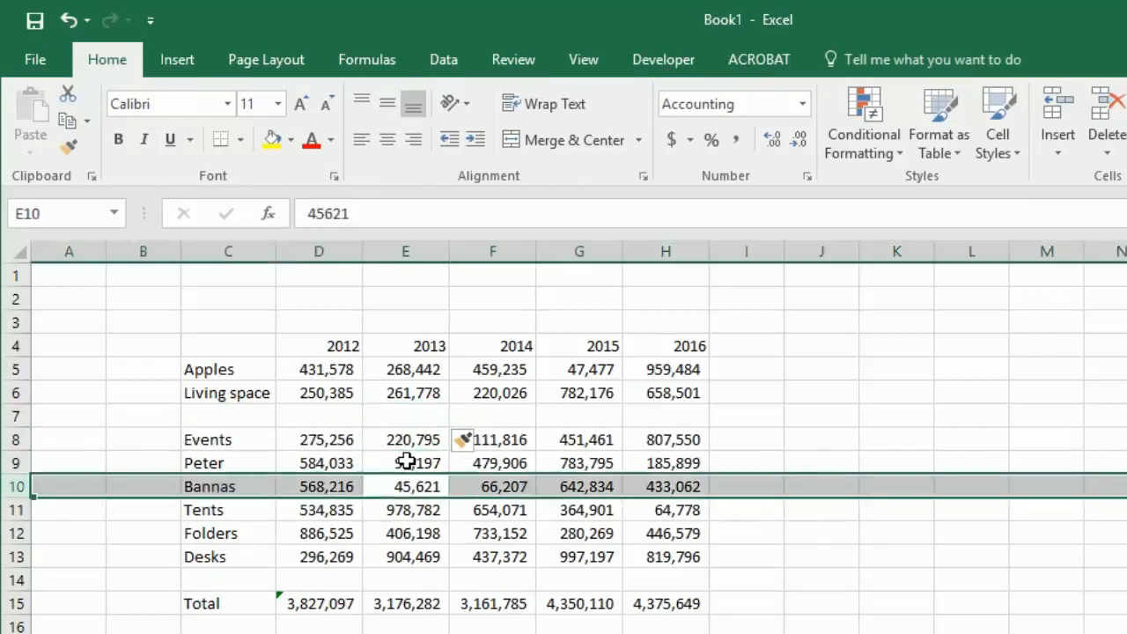
key("ctrl+c")
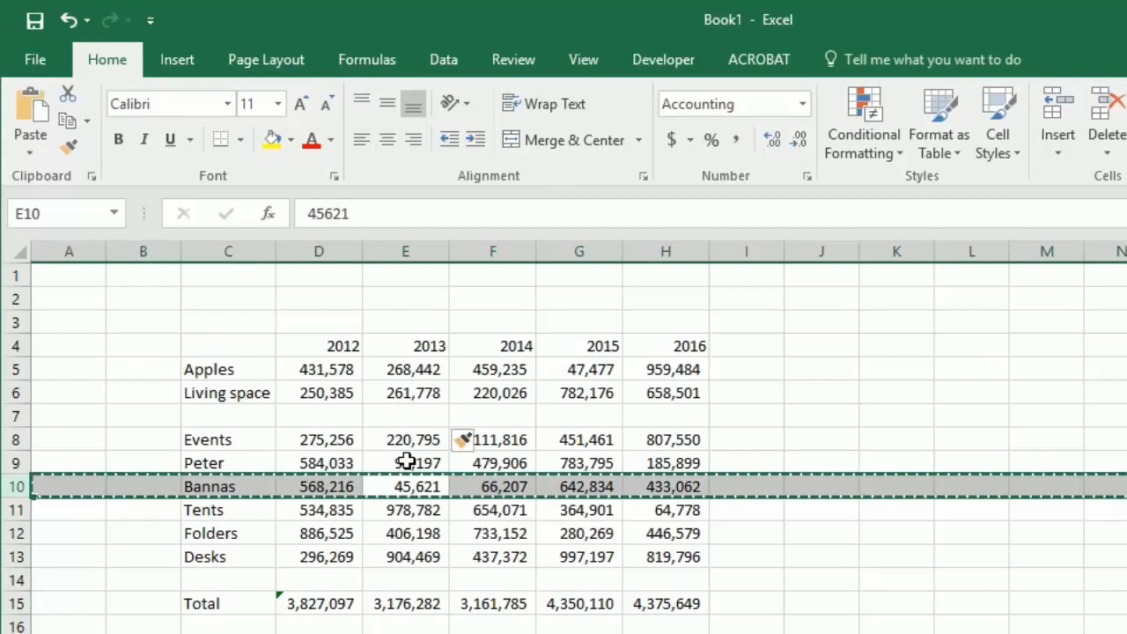
key("Up")
key("Up")
key("Up")
key("Left")
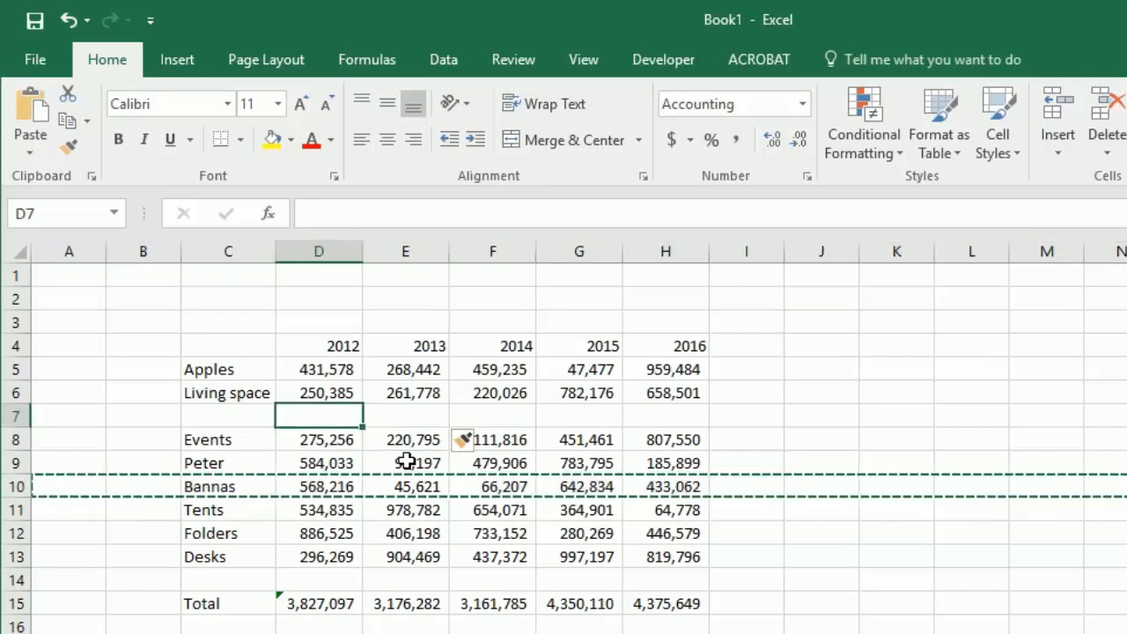
key("shift+space")
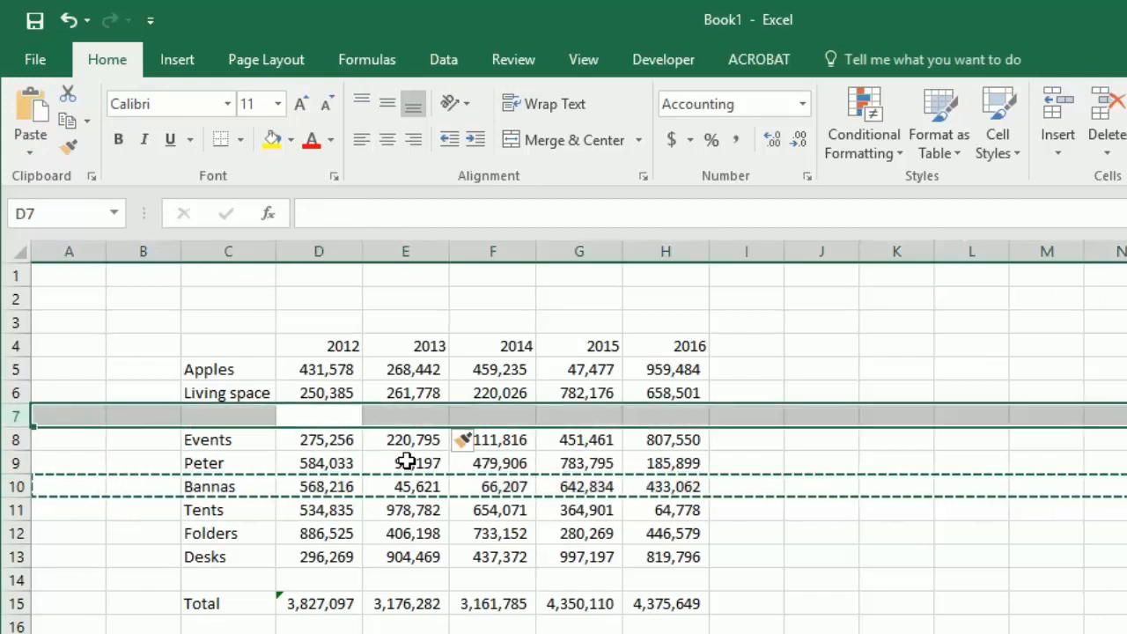
key("ctrl+v")
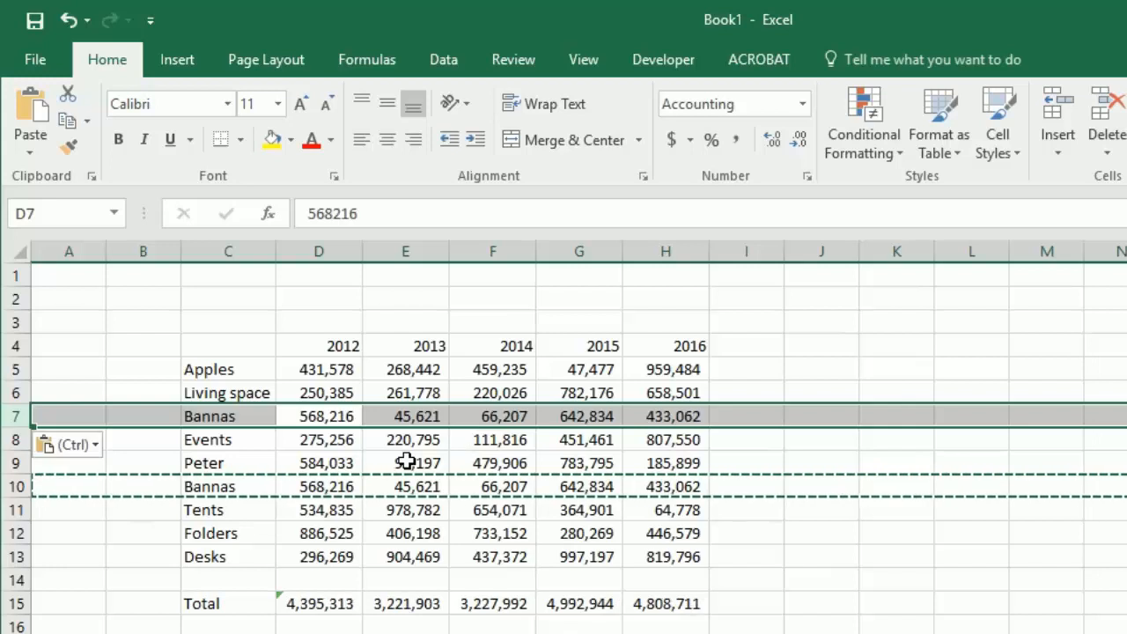
- Delete the original Bannas row, row 10, from the Sheet1 table
key("Down")
key("Down")
key("Down")
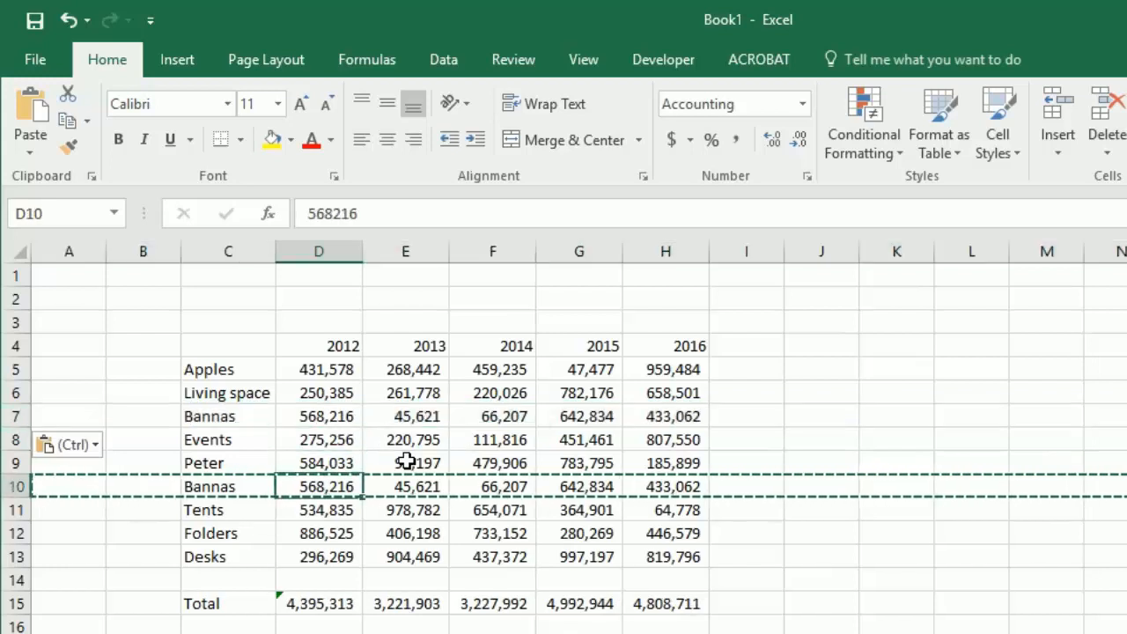
key("alt+h")
key("d")
key("r")
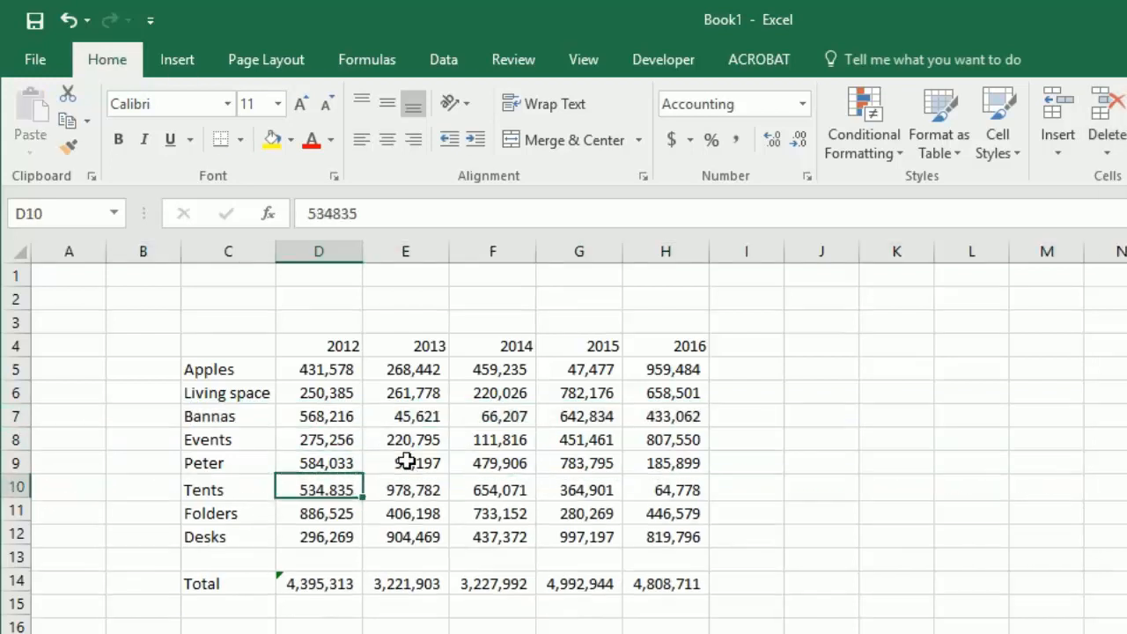
- Examine the direct-link formulas in cells F6 and G6 on the second sheet after the Bannas row's relocation
key("Up")
key("Up")
key("Up")
key("Right")
key("Right")
key("Right")
key("Left")
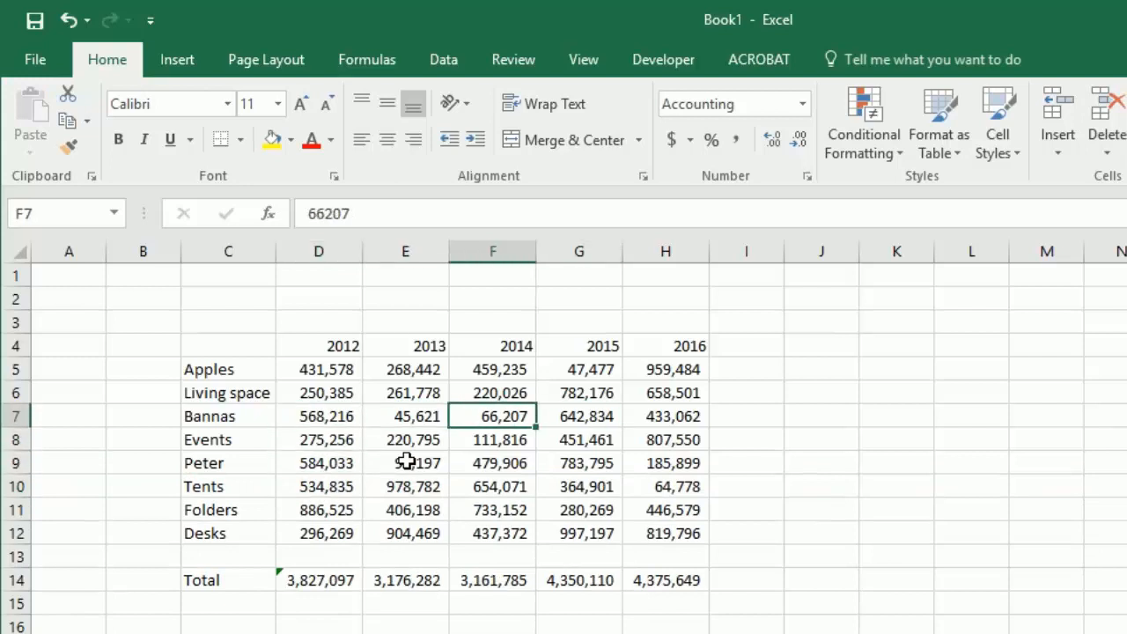
key("ctrl+Page_Down")
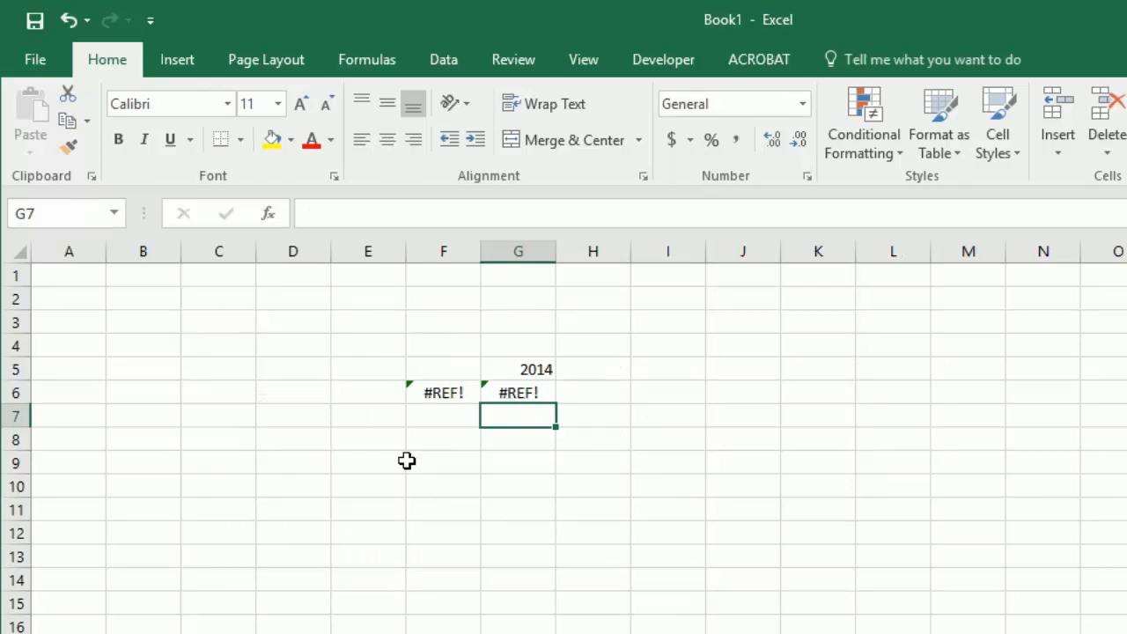
key("Up")
key("Left")
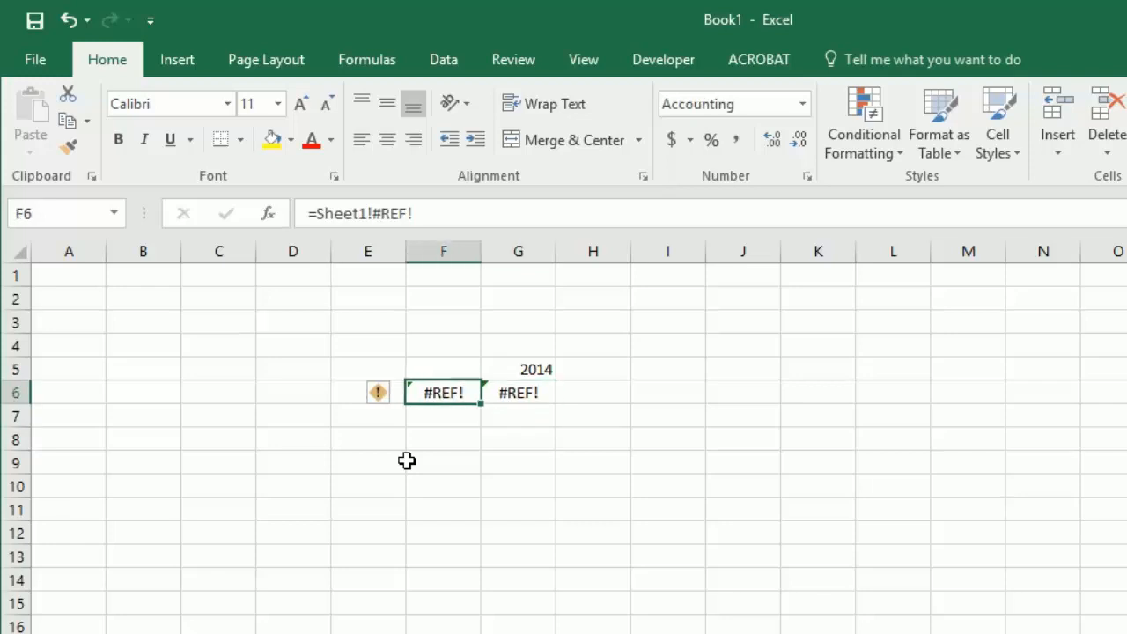
key("Right")
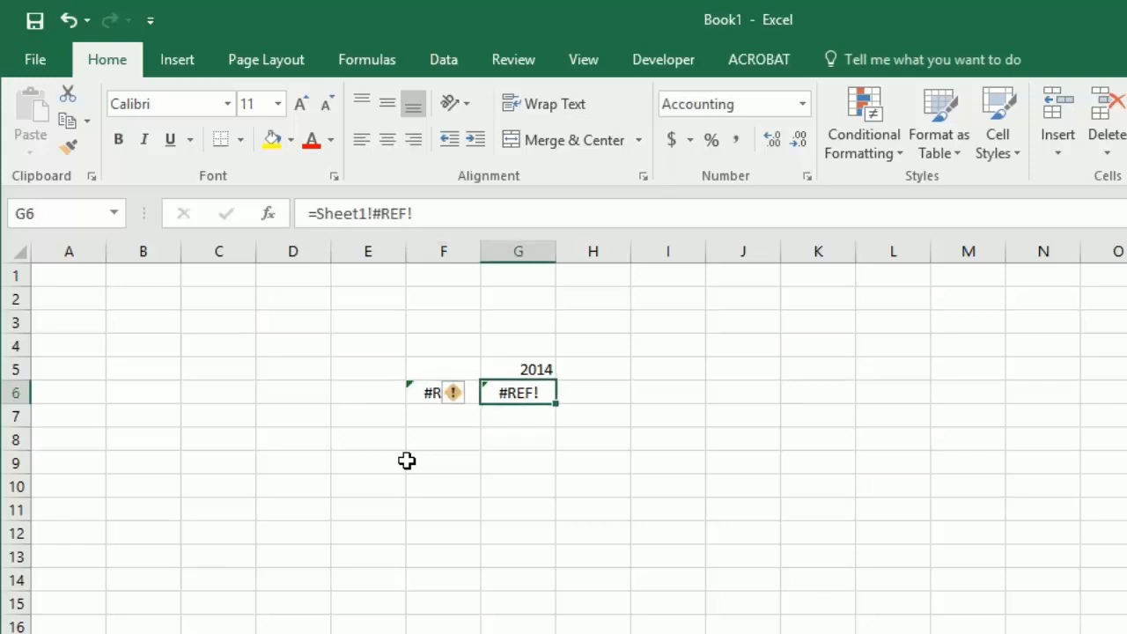
- Clear the three linked cells G6, F6 and G5 on the second sheet
key("Delete")
key("Left")
key("Delete")
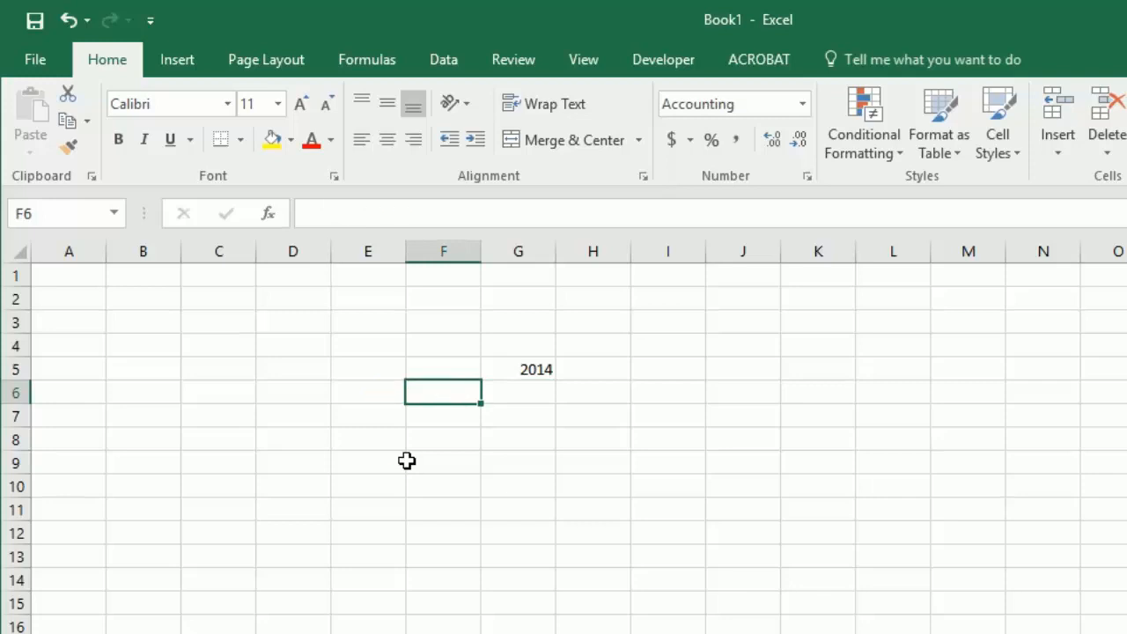
key("Right")
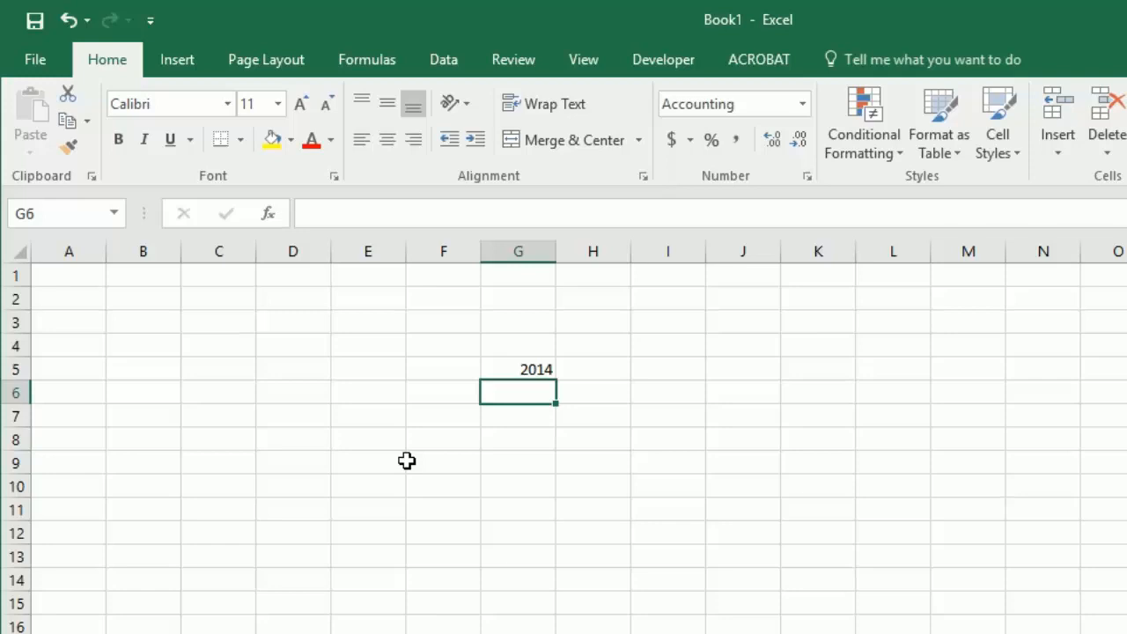
key("Up")
key("Delete")
key("Left")
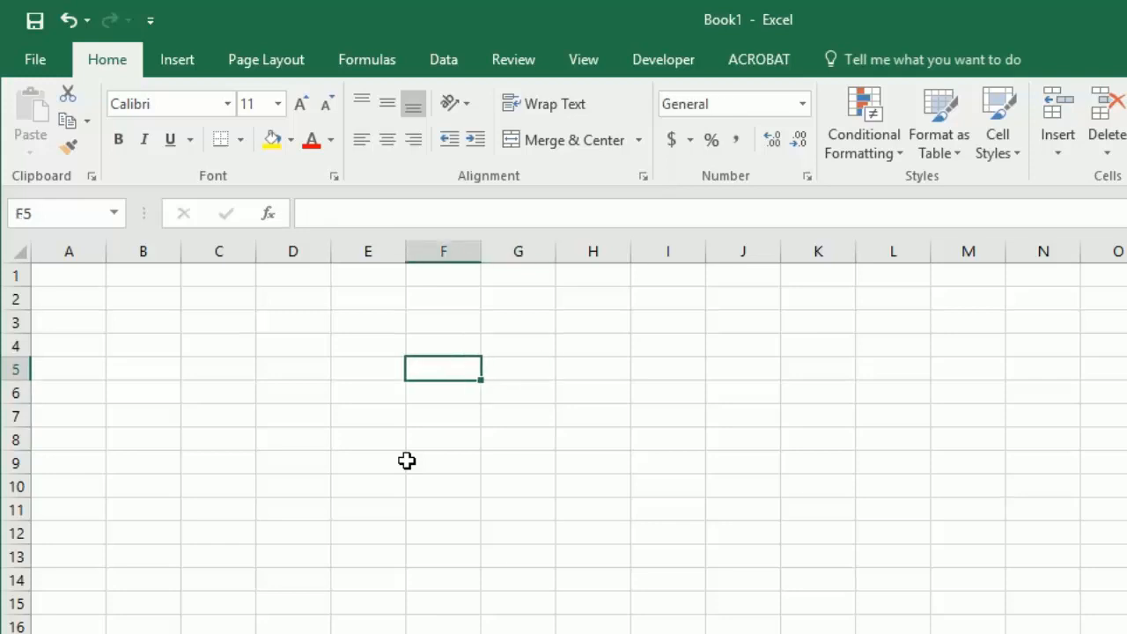
- Start an INDEX formula in cell E7 of the second sheet, with the absolute range Sheet1!$D$5:$H$12 as its array
key("Down")
key("Down")
key("Left")
type("=")
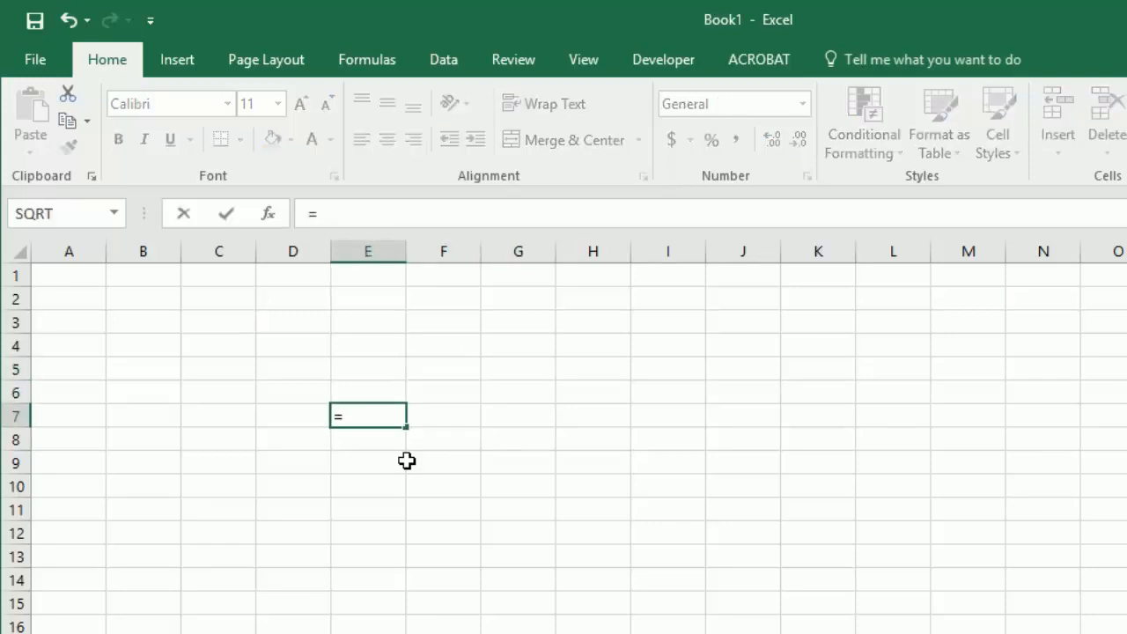
type("index")
key("Tab")
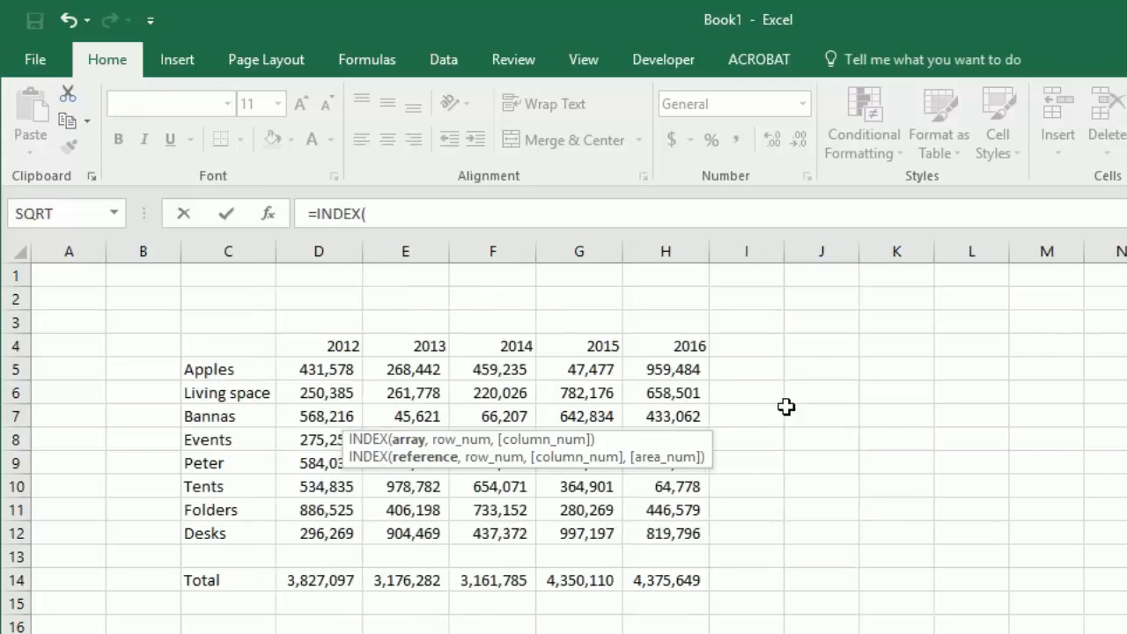
left_click(314, 369)
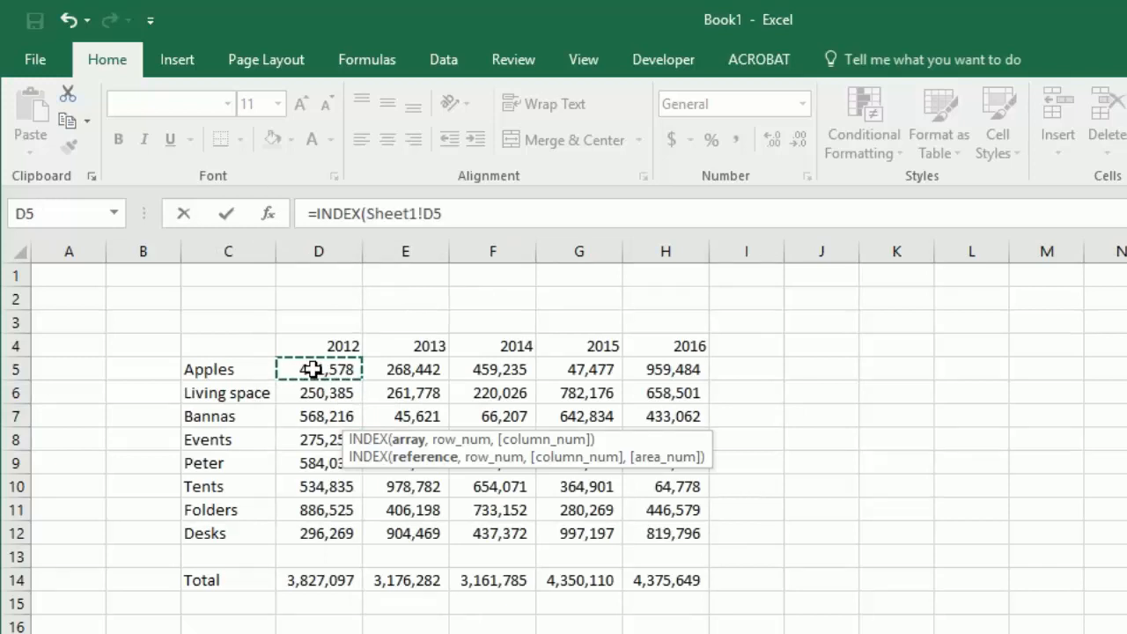
key("ctrl+shift+Right")
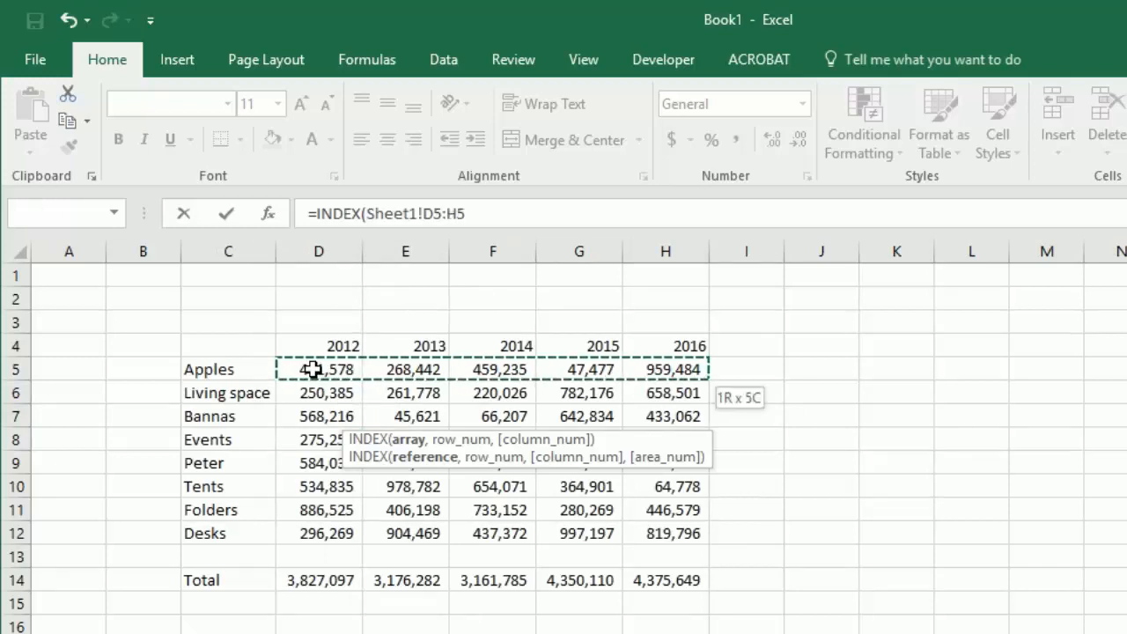
key("ctrl+shift+Down")
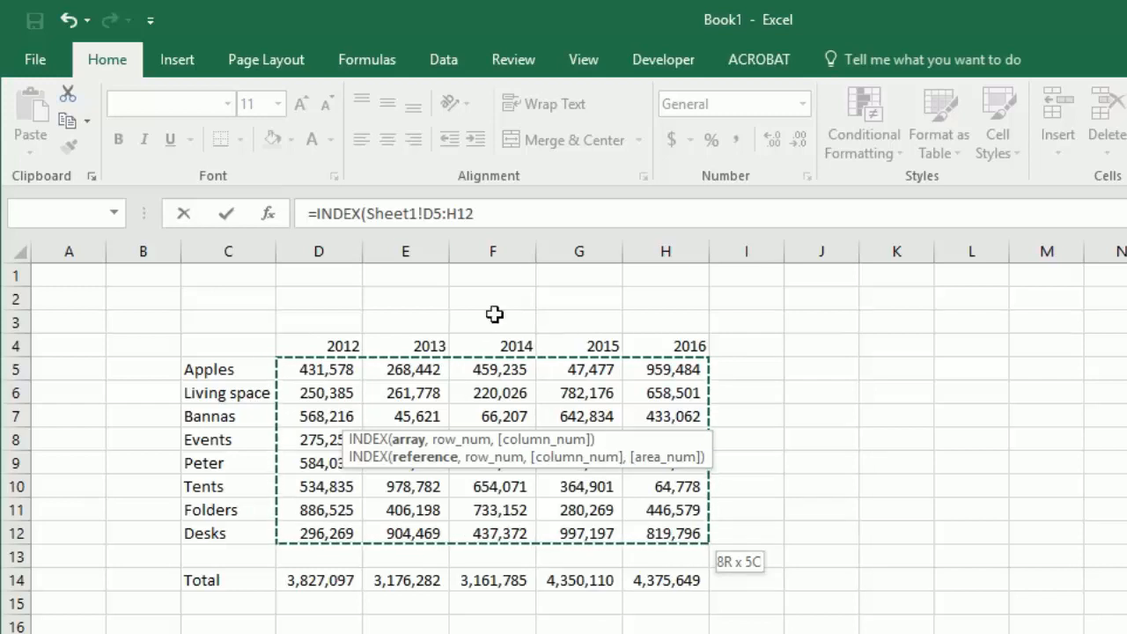
key("F4")
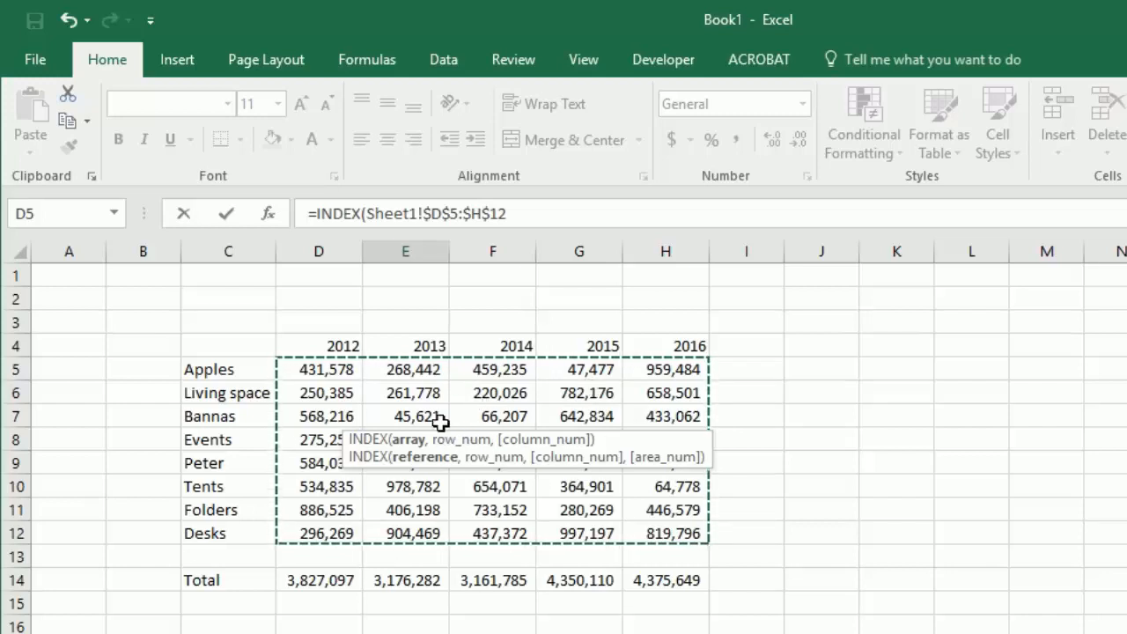
left_click(519, 213)
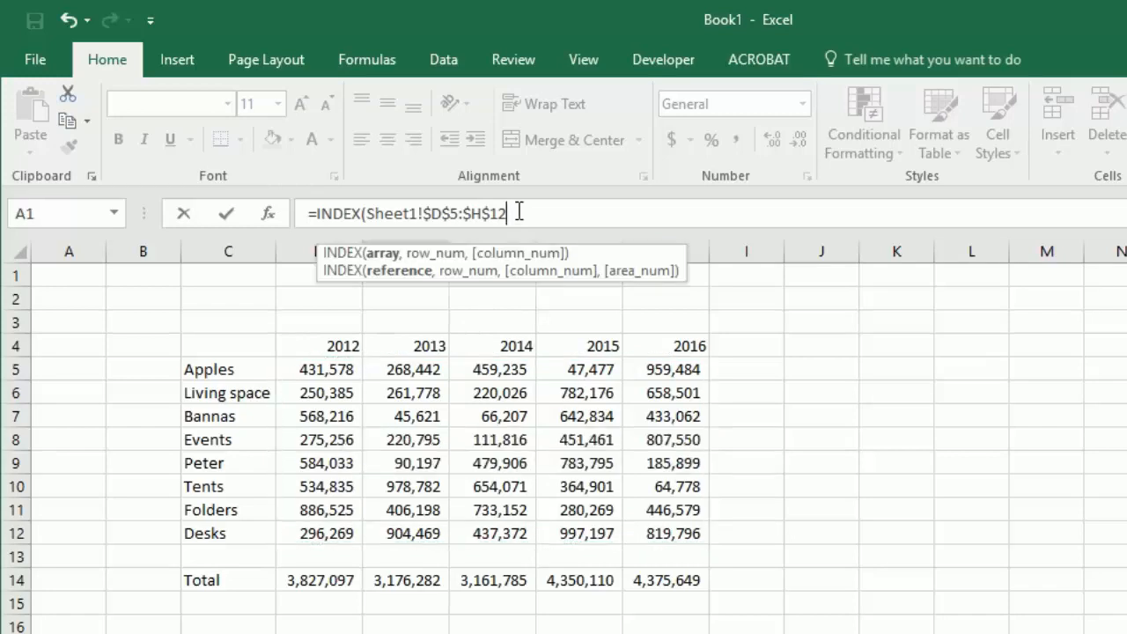
type(",")
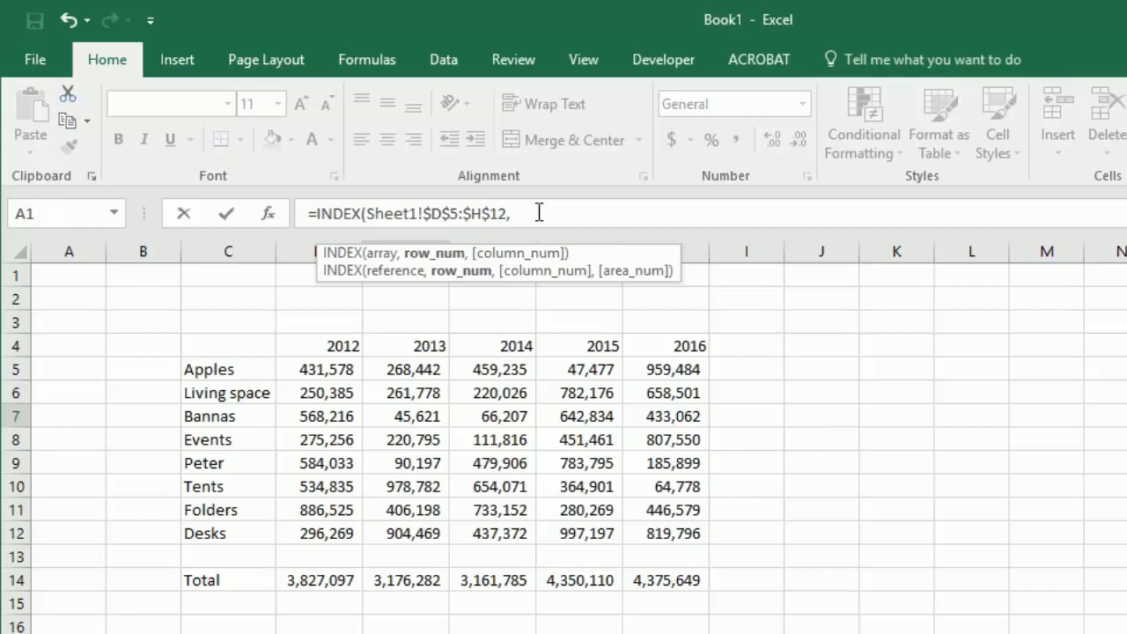
- Add a MATCH function as the INDEX row number, with the column-locked cell Sheet2!$D7 as its lookup value
type("match")
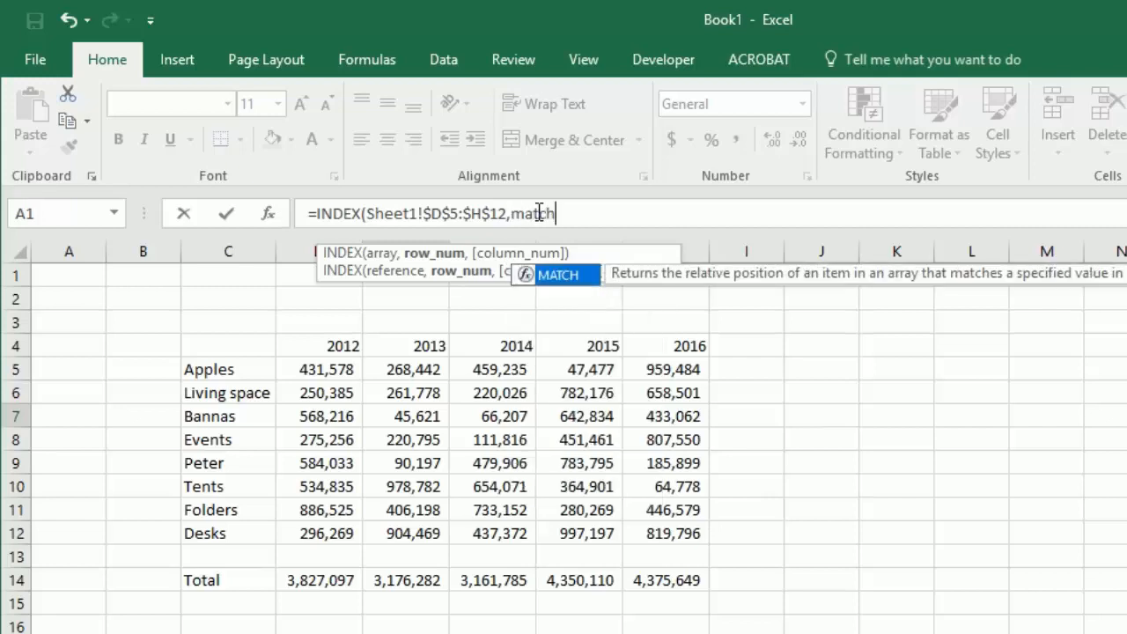
key("Tab")
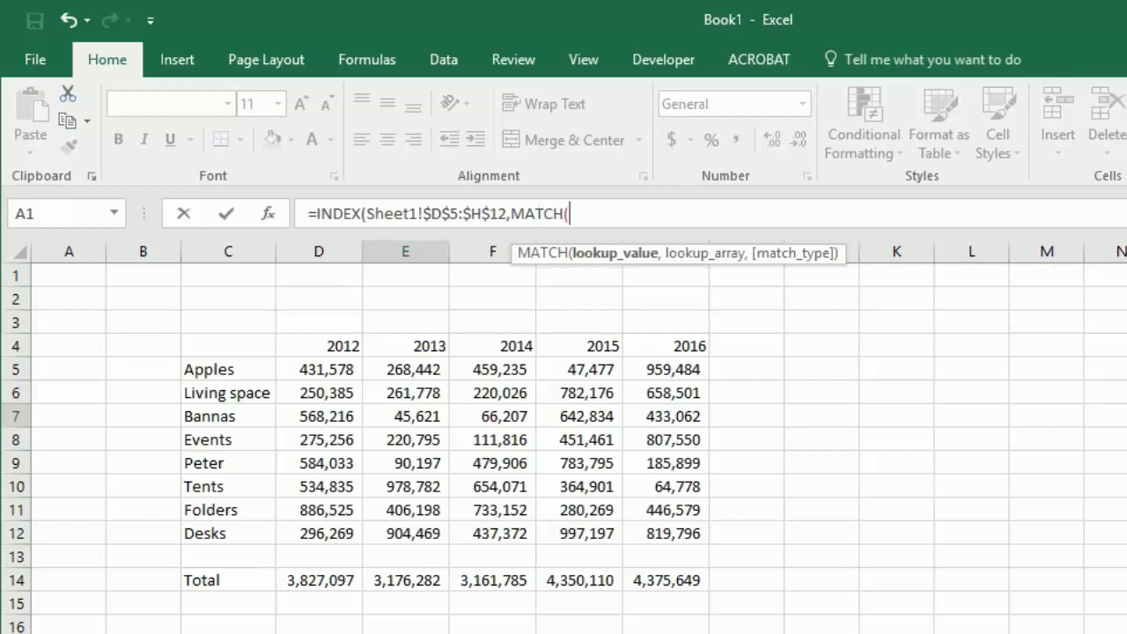
key("ctrl+Page_Down")
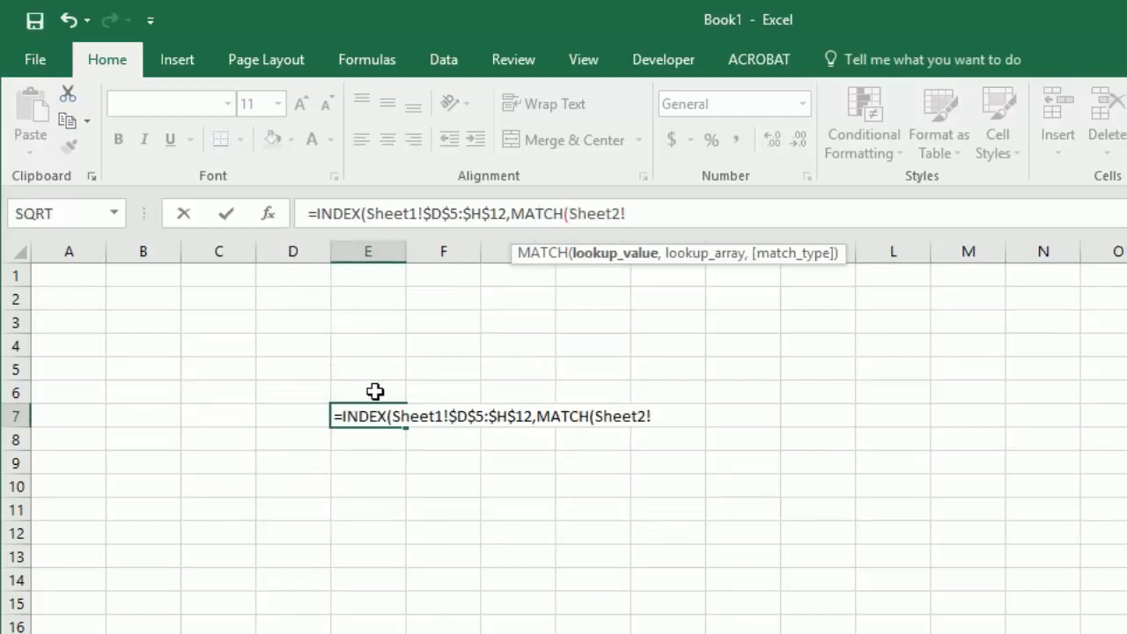
left_click(283, 415)
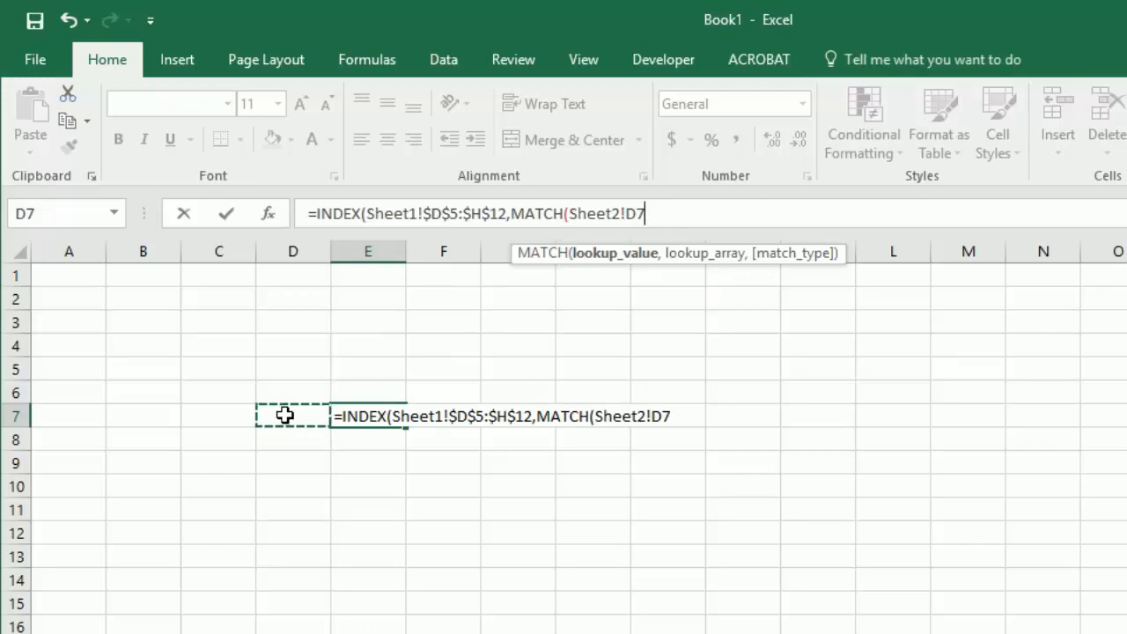
key("F4")
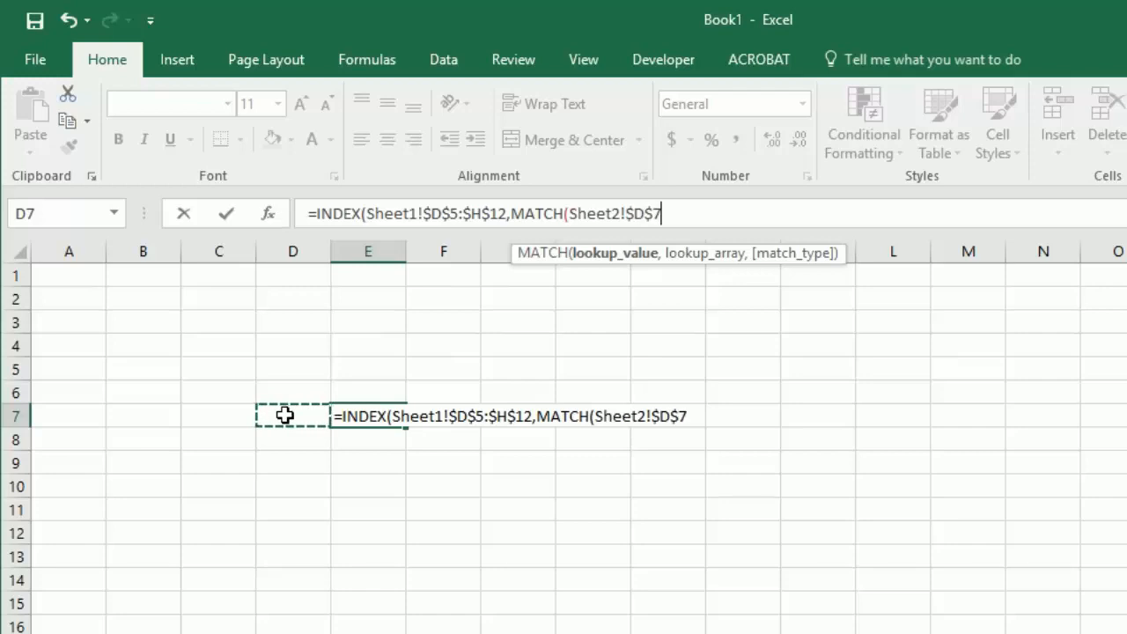
key("F4")
key("F4")
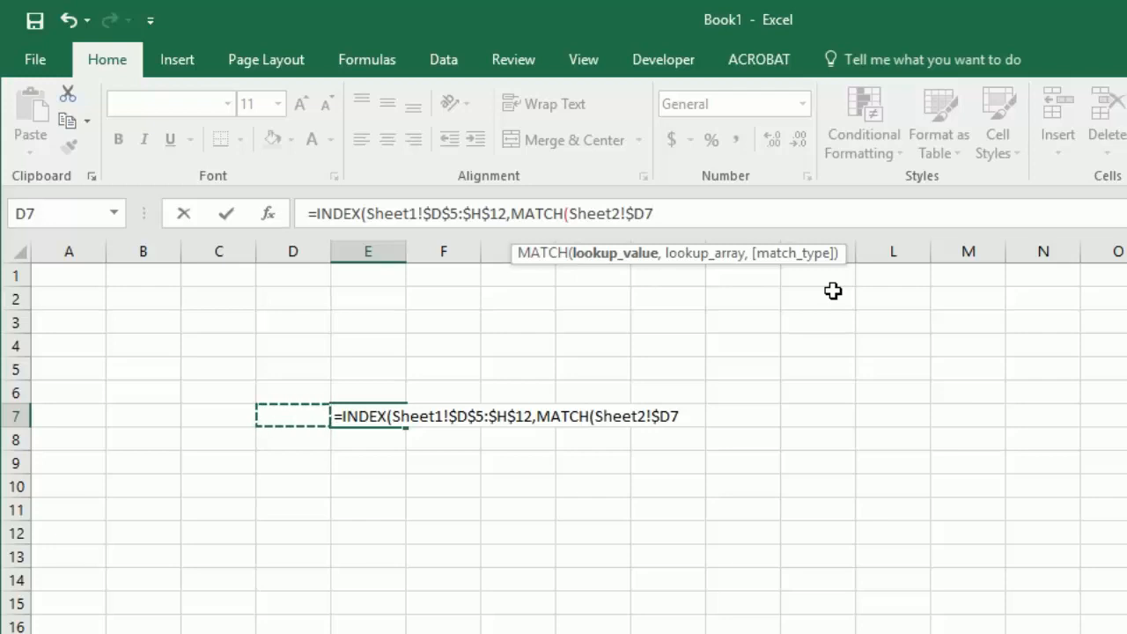
type(",")
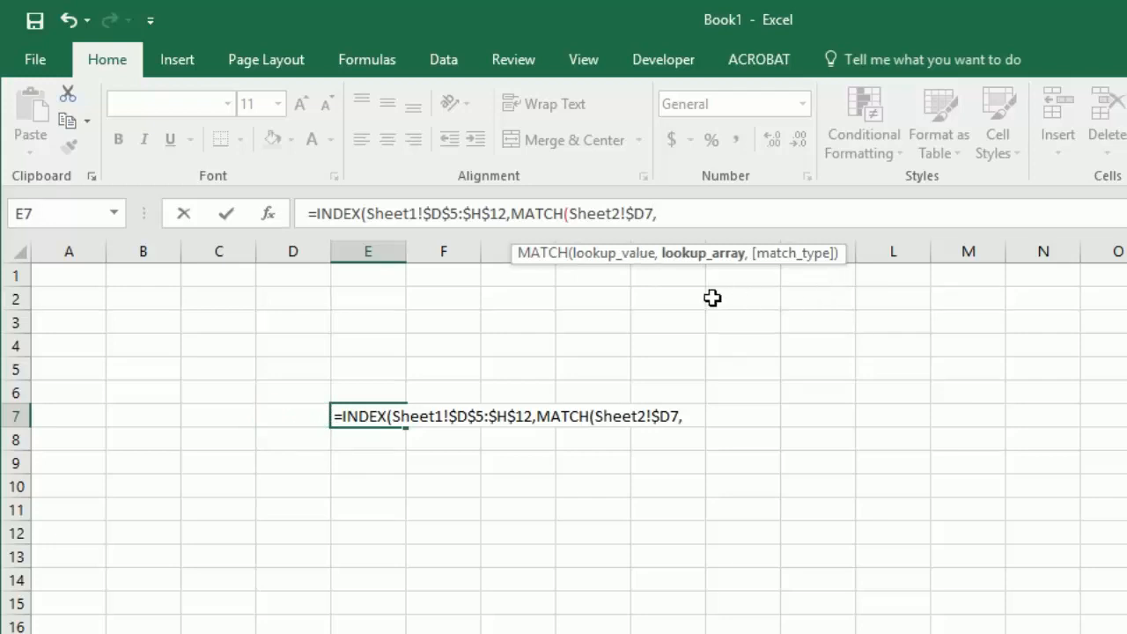
- Complete the row MATCH with the absolute lookup array Sheet1!$C$5:$C$12 and match type 0
key("ctrl+Page_Up")
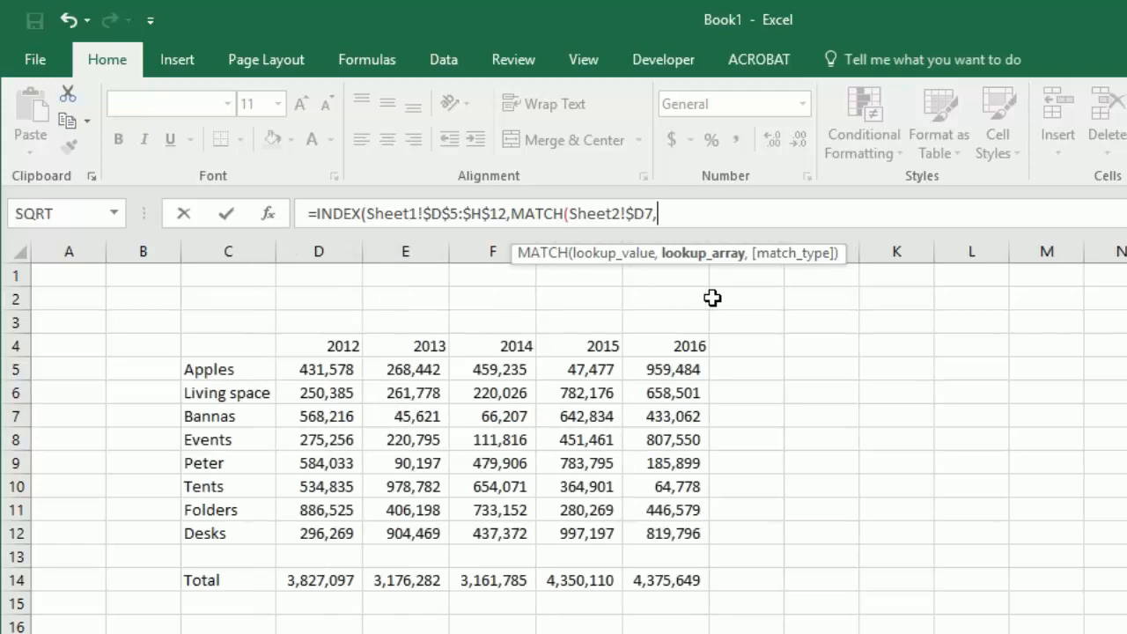
left_click(228, 368)
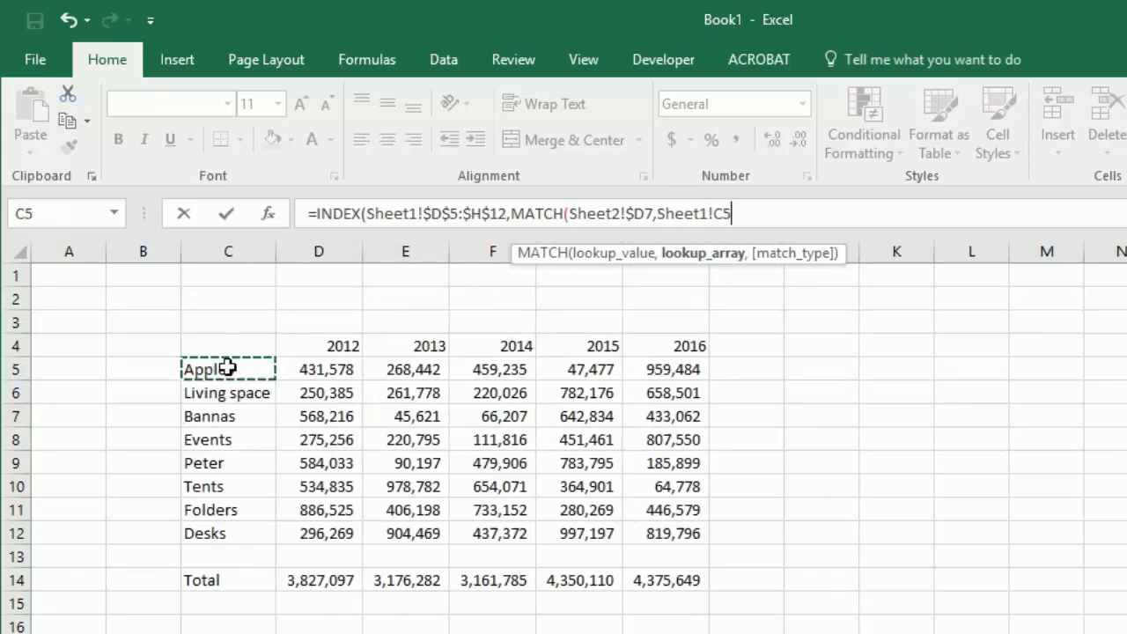
key("ctrl+shift+Down")
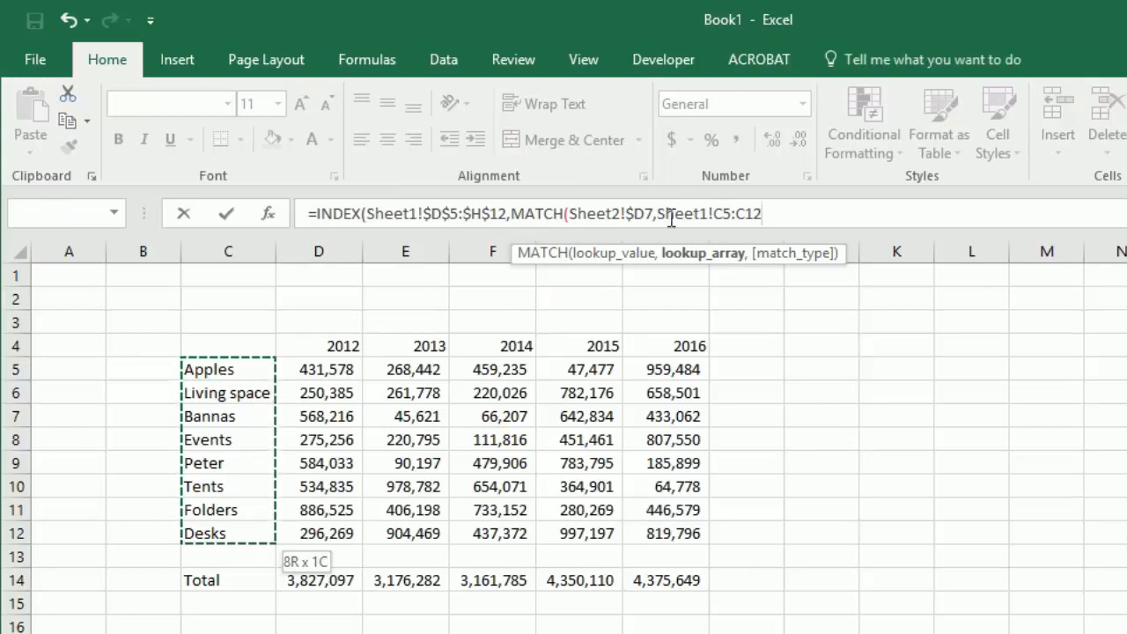
key("F4")
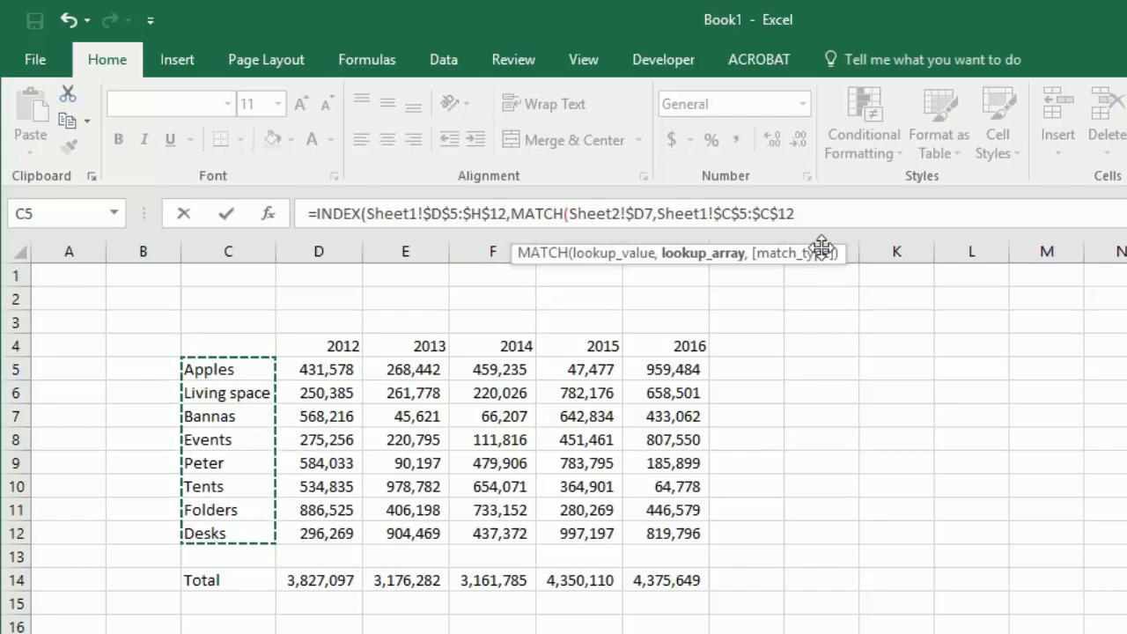
type(",0")
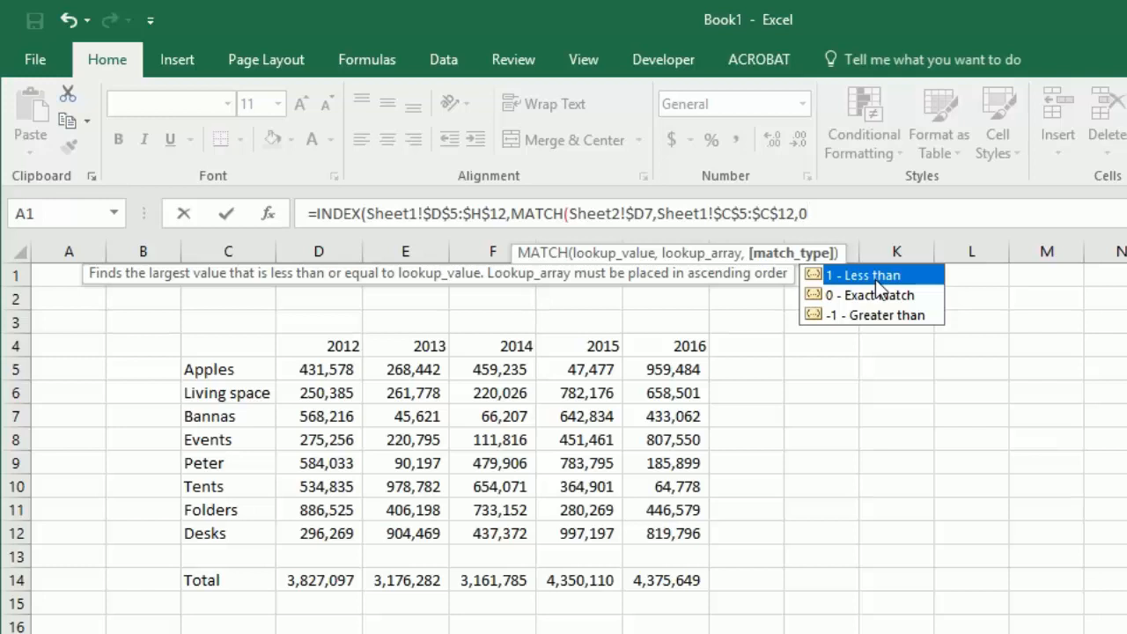
type(")")
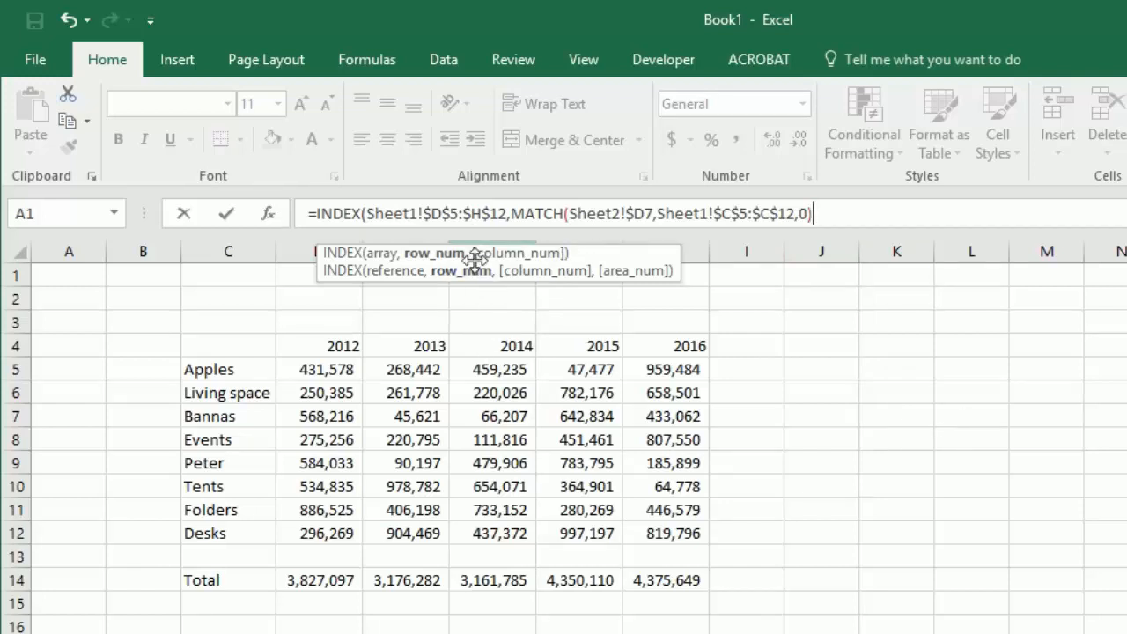
- Add a second MATCH as the INDEX column number, with the row-locked cell Sheet2!F$6 as its lookup value
type(",")
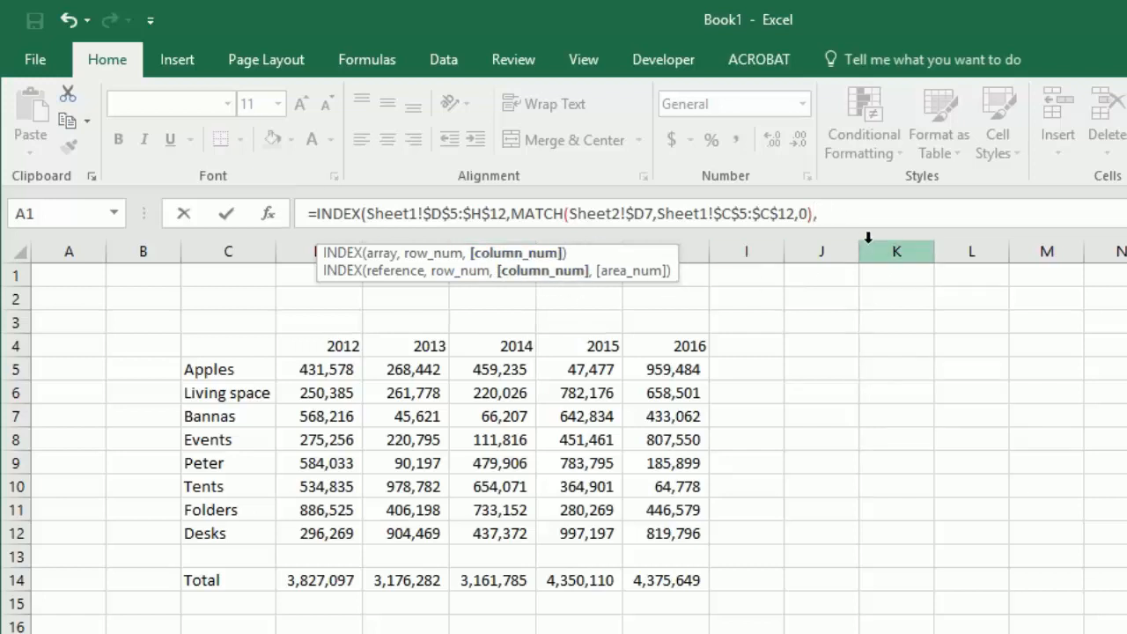
type("1")
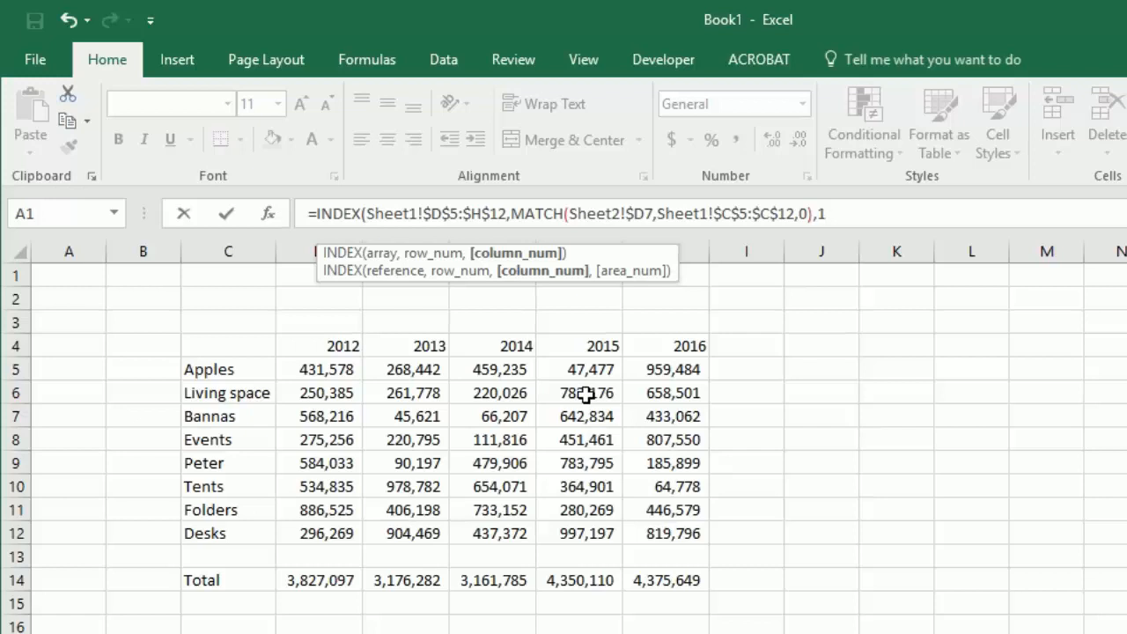
key("BackSpace")
type("match")
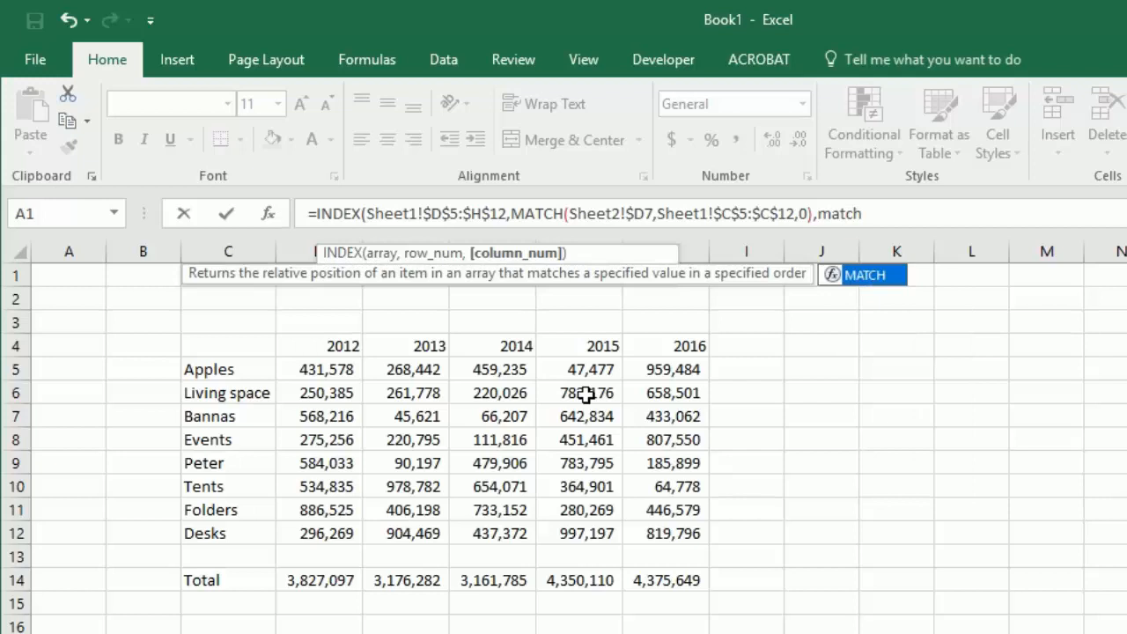
key("Tab")
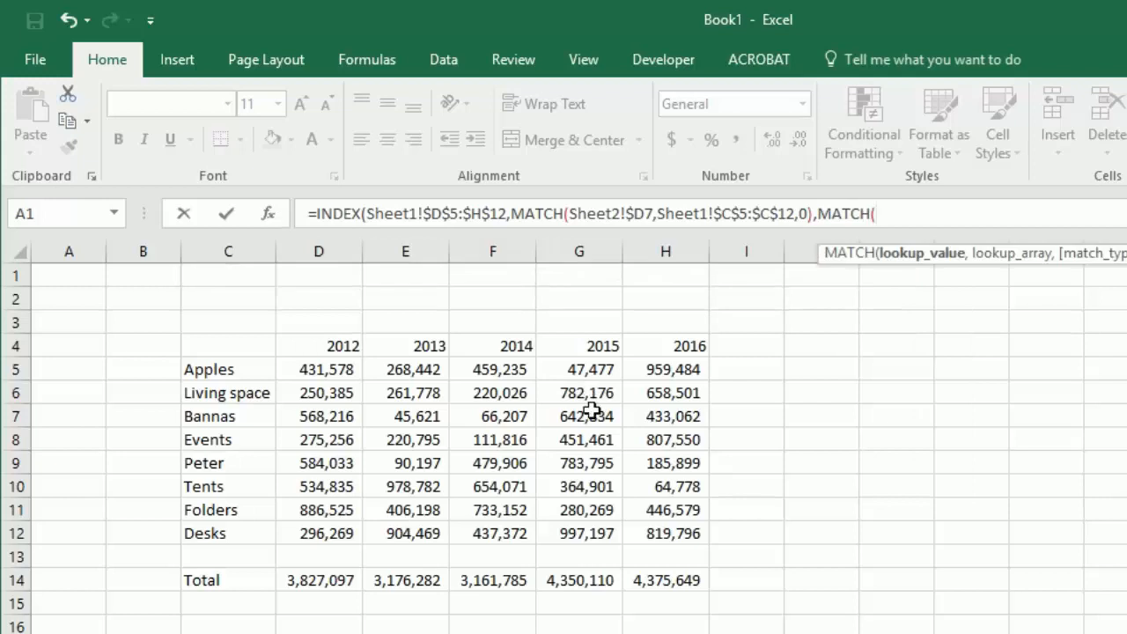
key("ctrl+Page_Down")
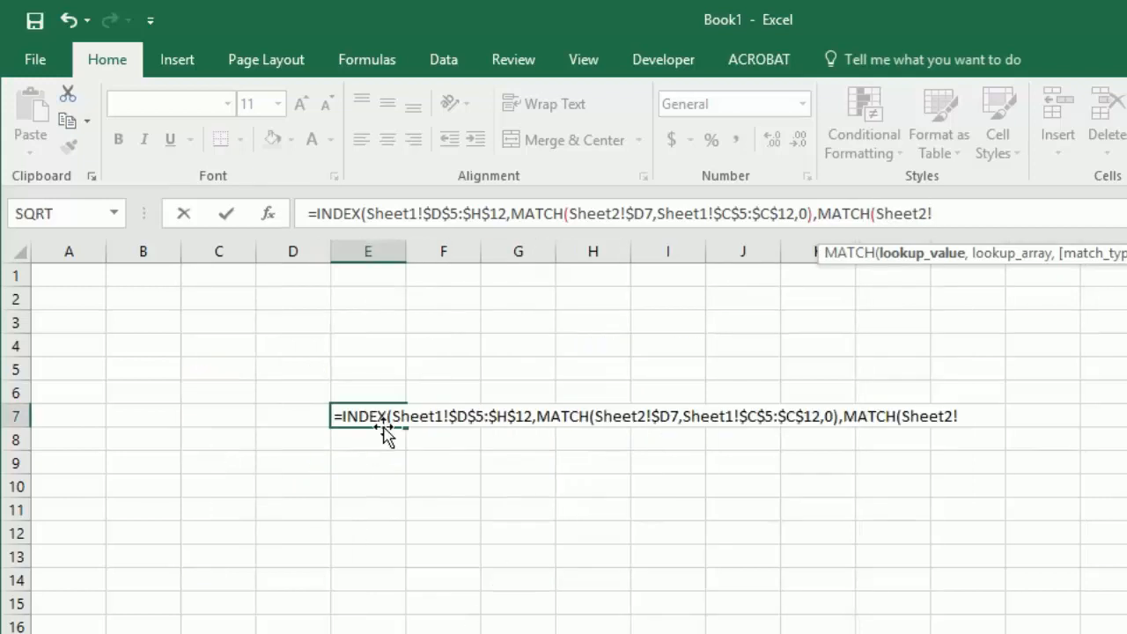
left_click(446, 394)
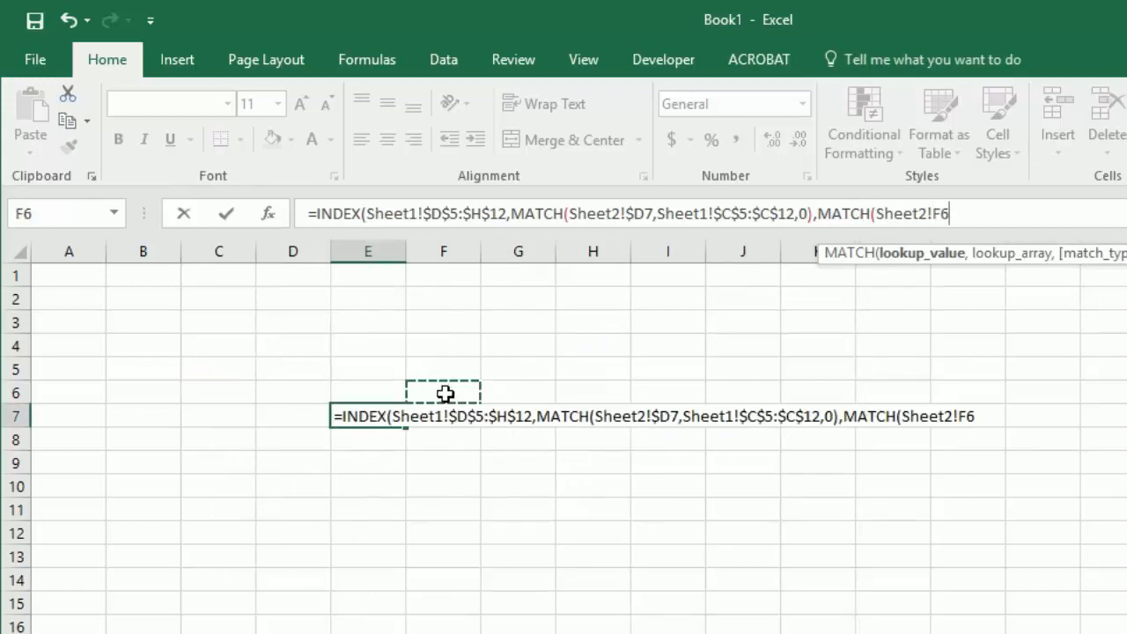
key("F4")
key("F4")
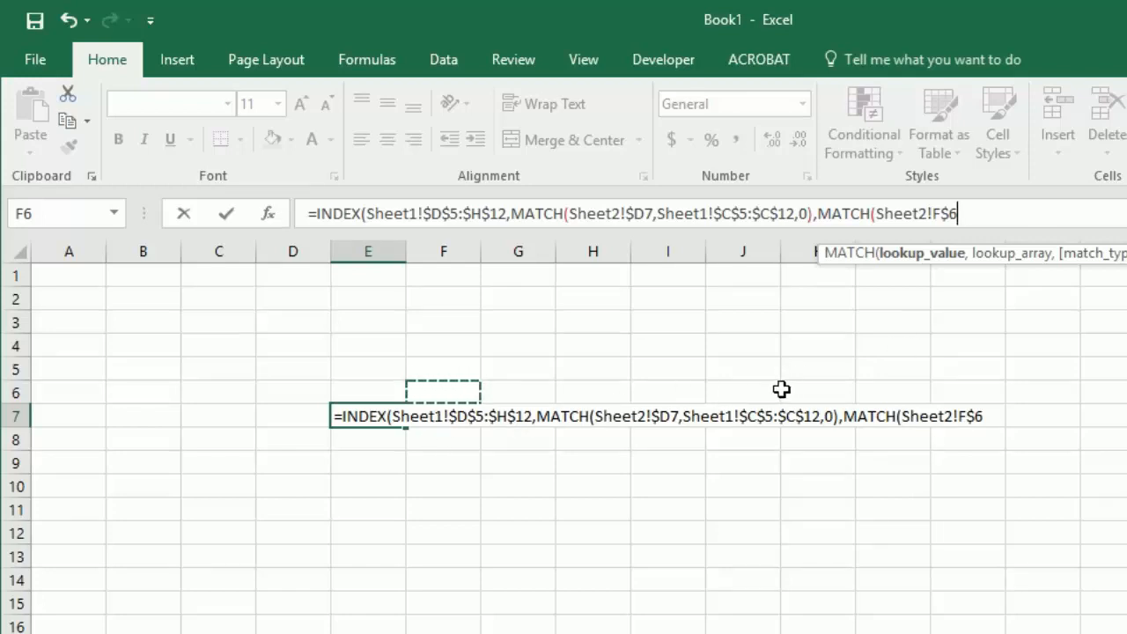
type(",")
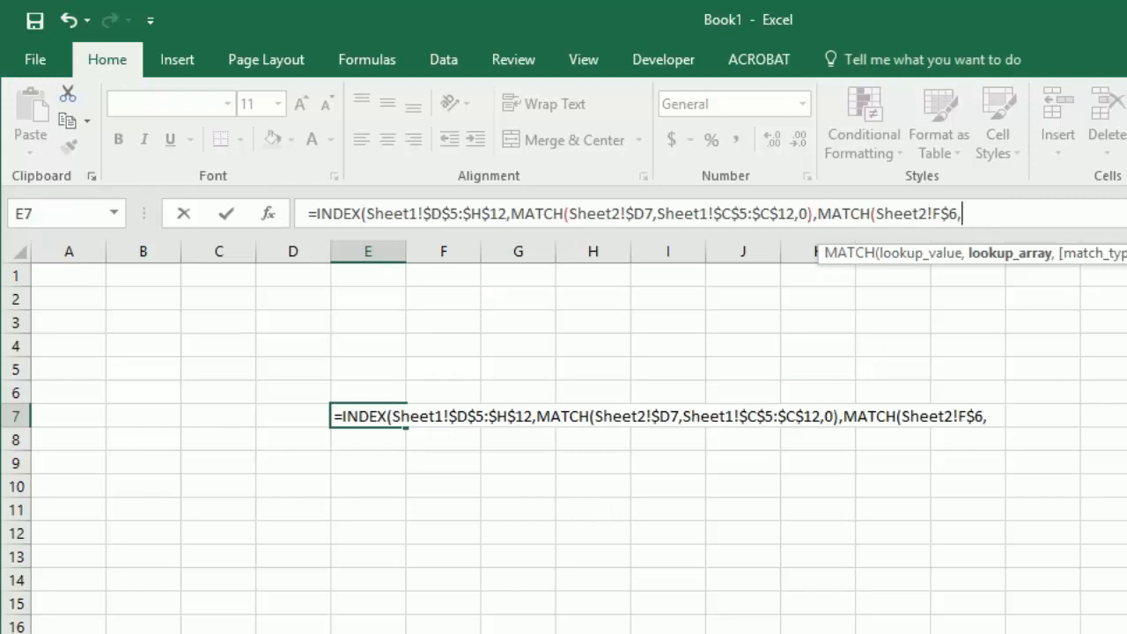
- Complete the column MATCH with the absolute year headers Sheet1!$D$4:$H$4 and match type 0, and enter the finished INDEX formula
left_click(100, 633)
left_click(342, 344)
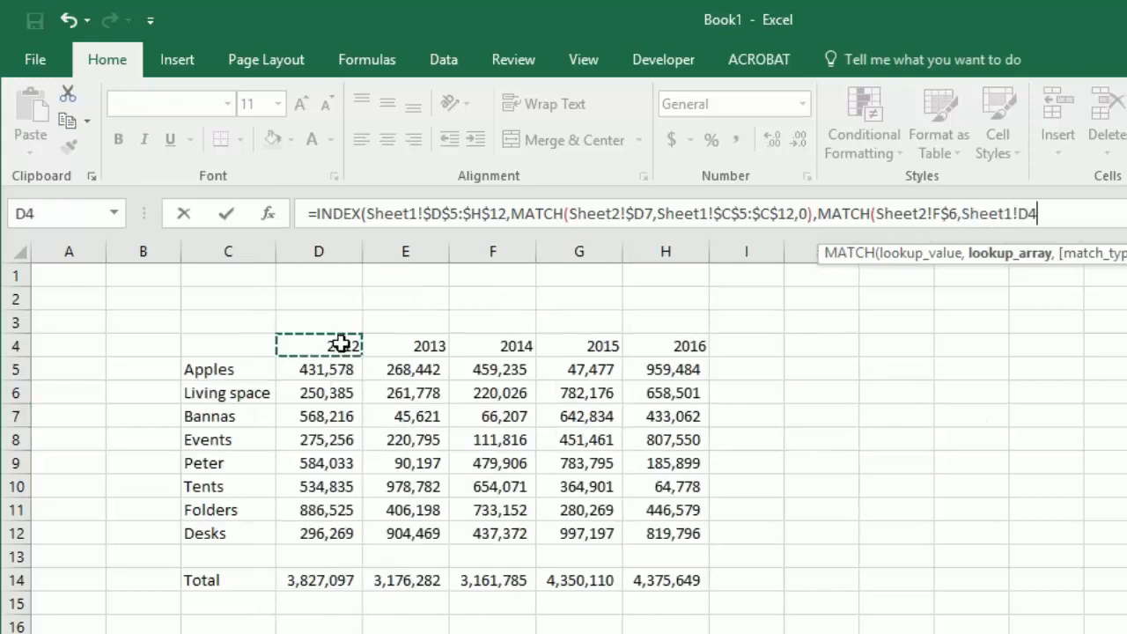
key("ctrl+shift+Right")
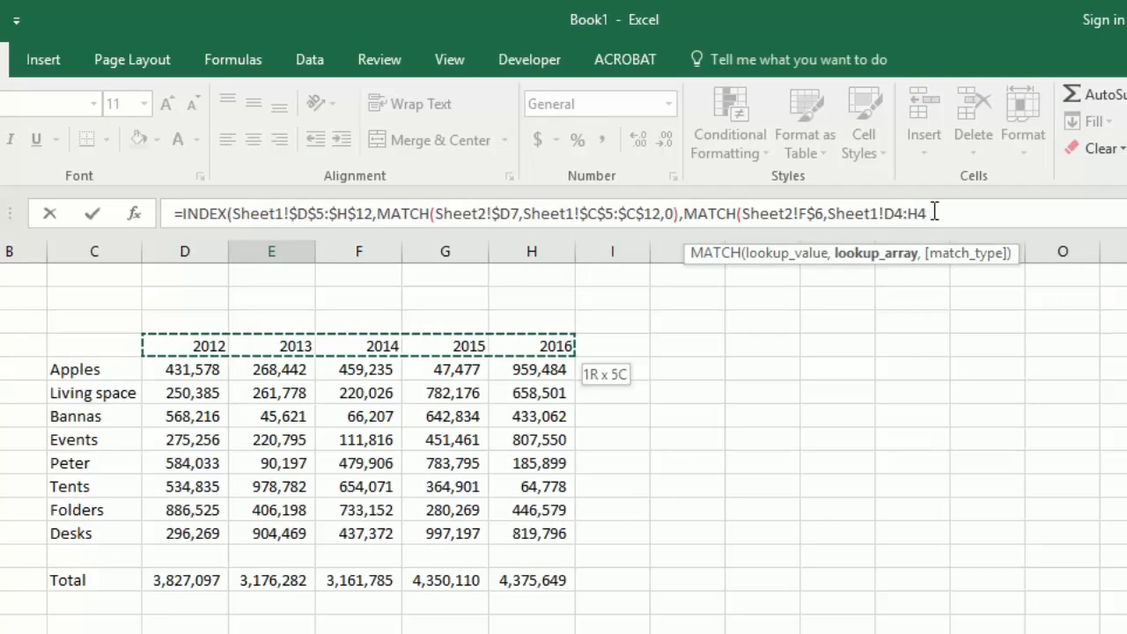
key("F4")
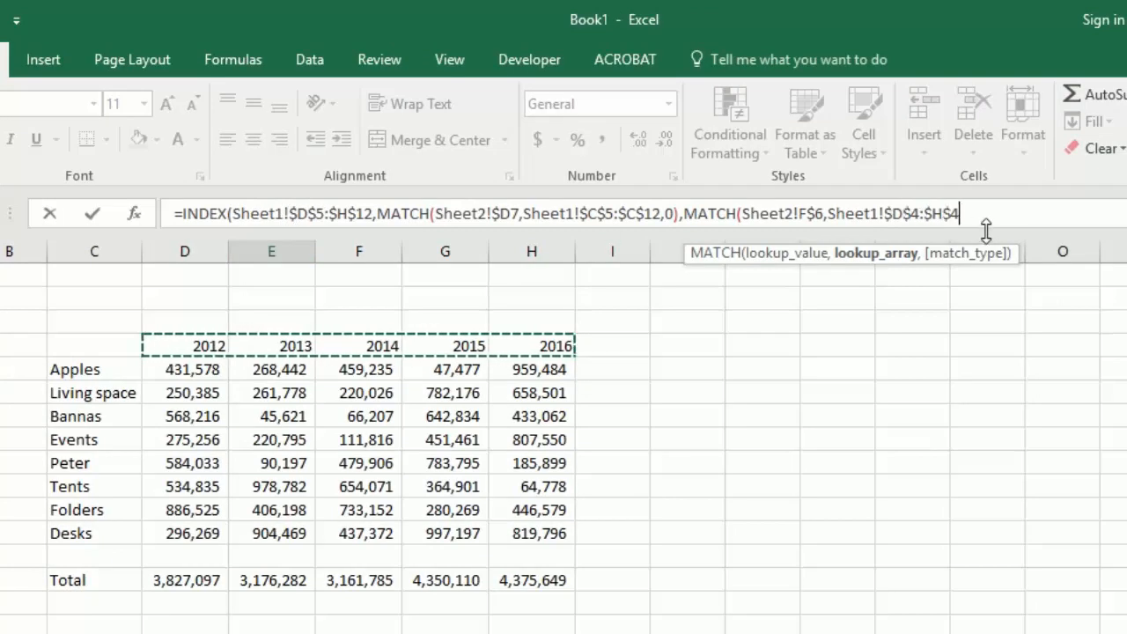
type(",0)")
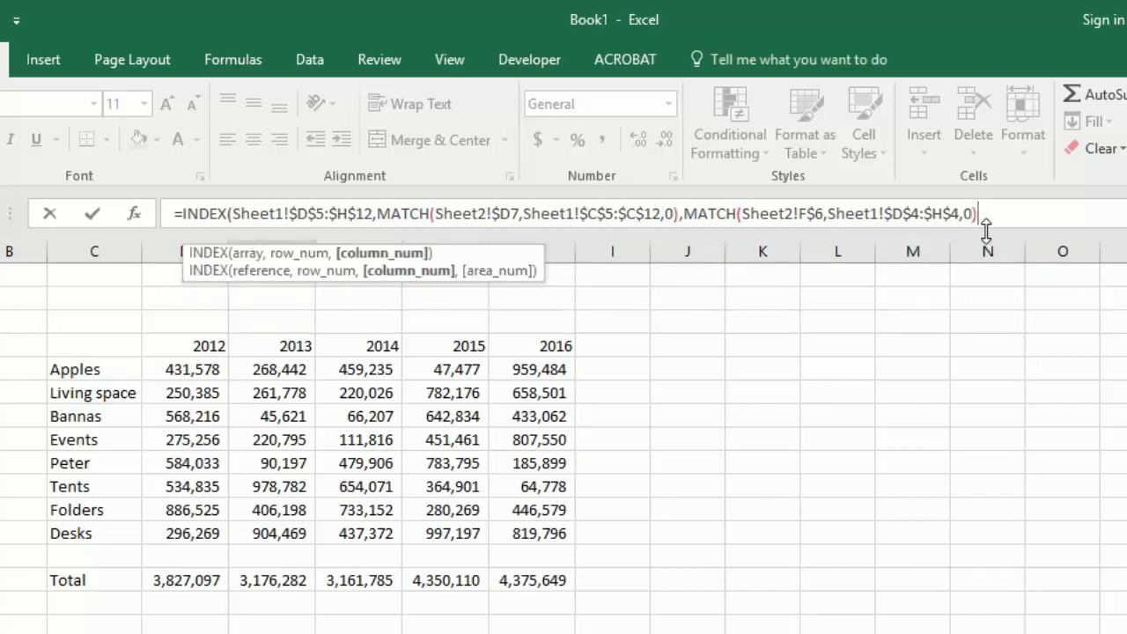
type(")")
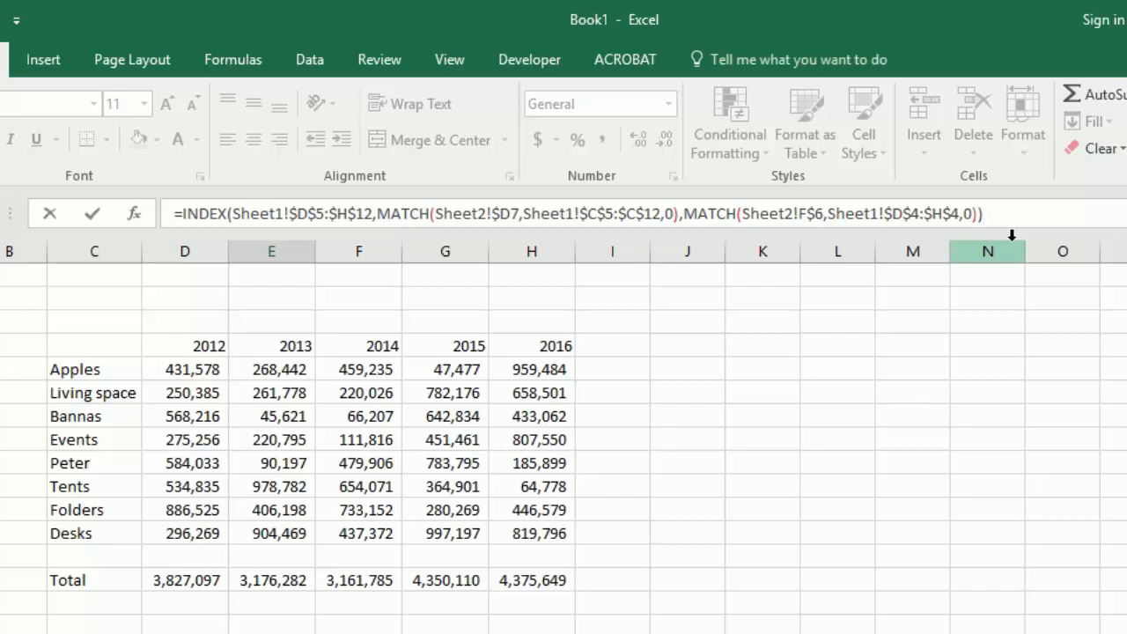
key("Return")
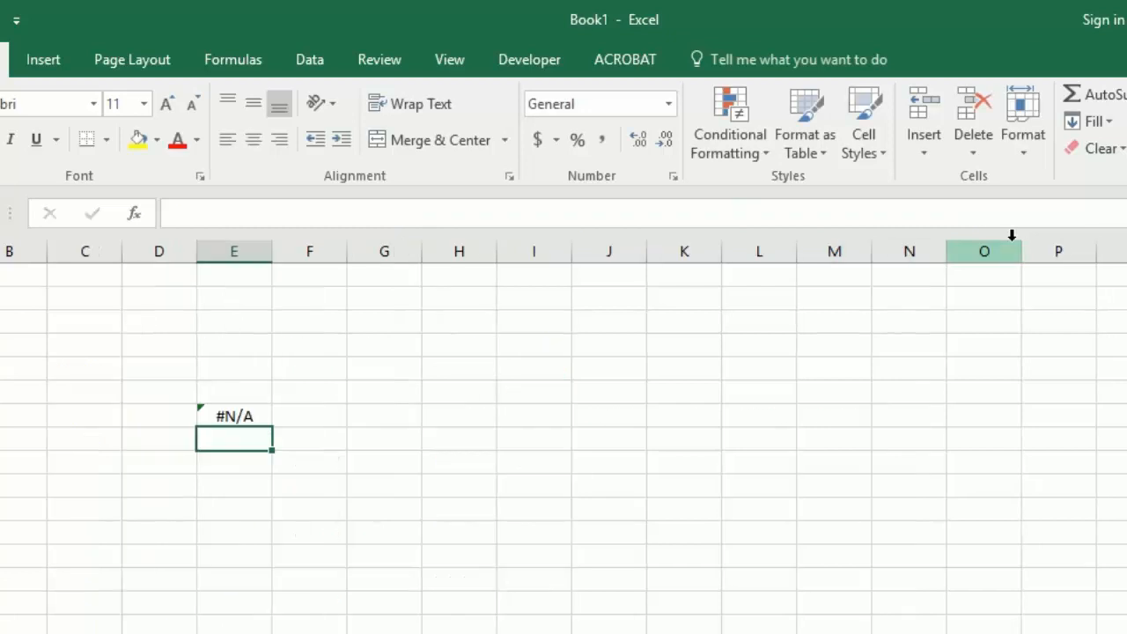
- Change the column MATCH lookup reference in the cell E7 formula to Sheet2!E$6 and enter the formula
key("Up")
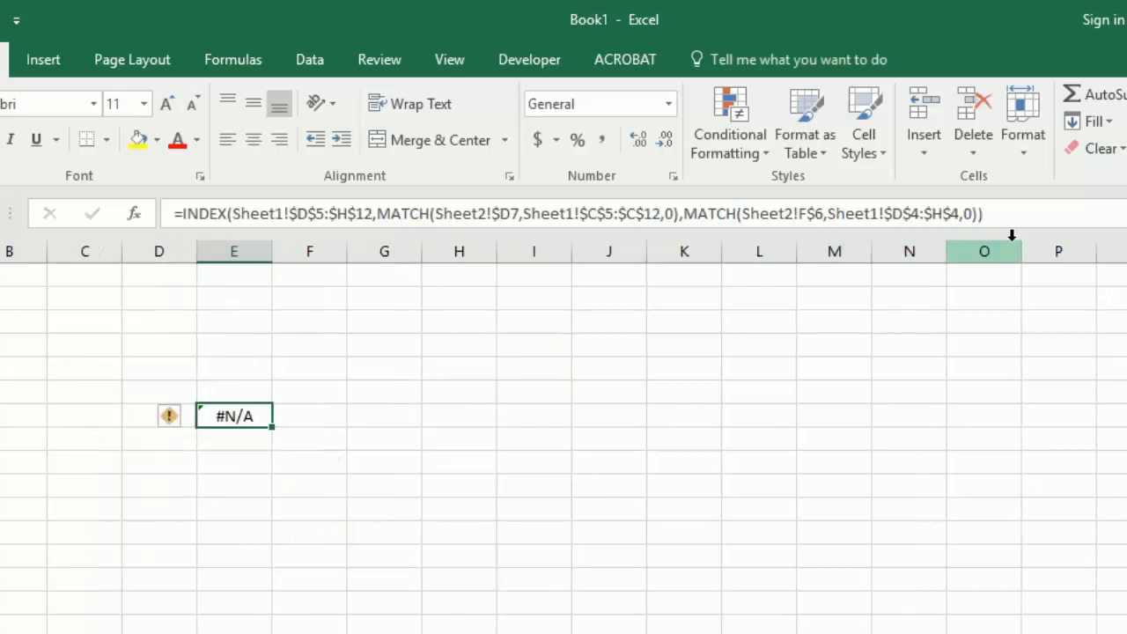
key("F2")
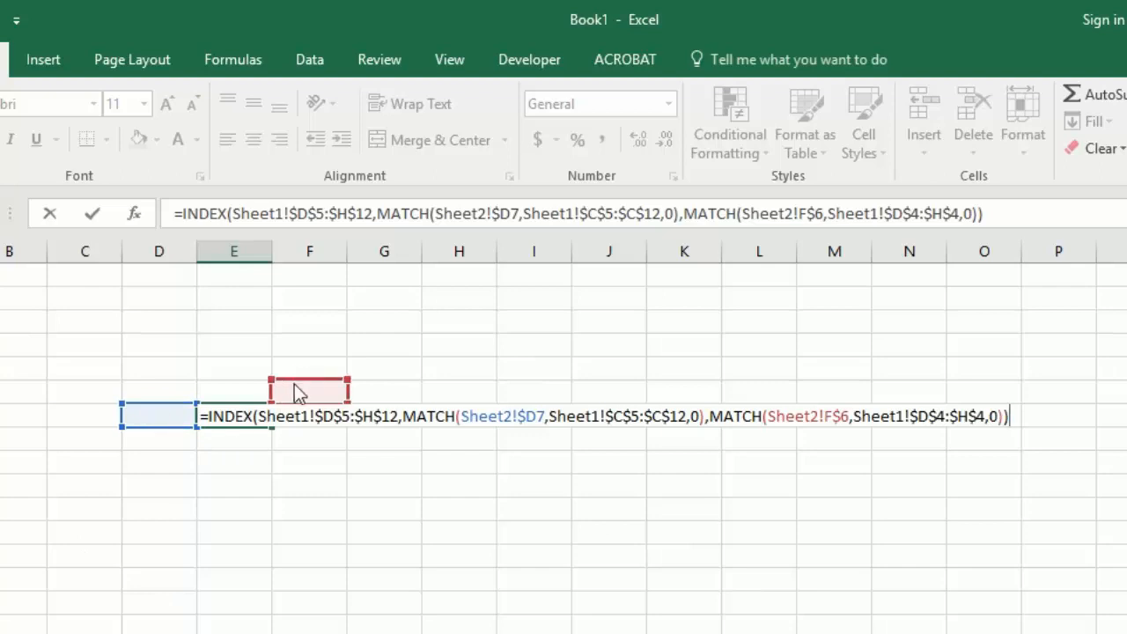
left_click_drag(302, 381, 249, 386)
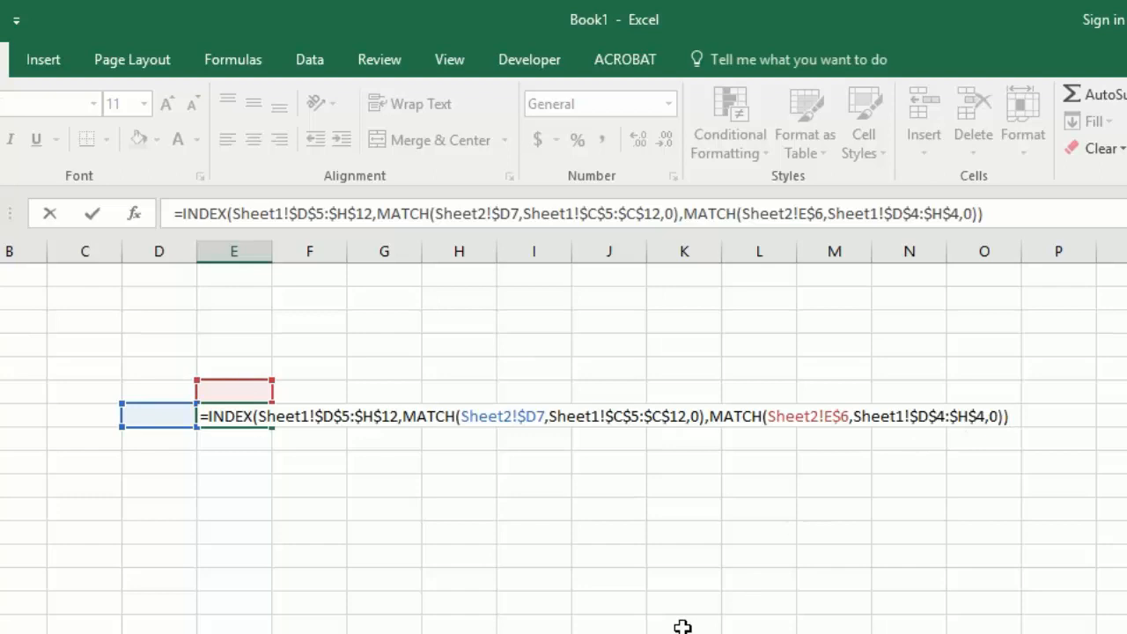
key("Return")
- Link cell E6 on the second sheet to the 2014 year header in Sheet1!F4
key("Up")
key("Up")
type("=")
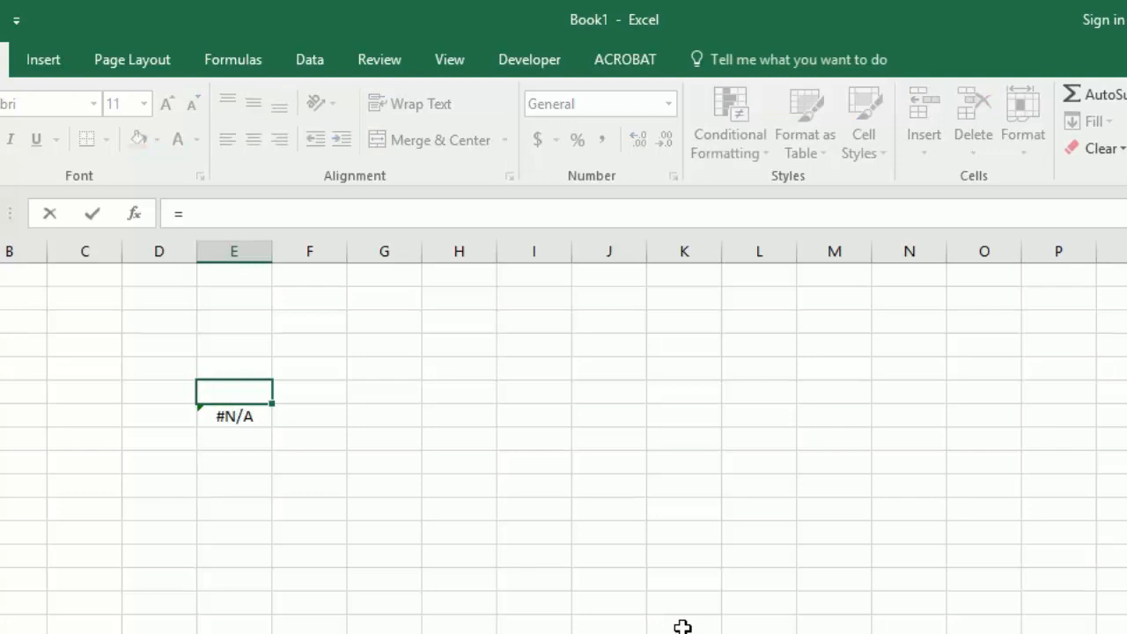
key("ctrl+Page_Up")
left_click(455, 344)
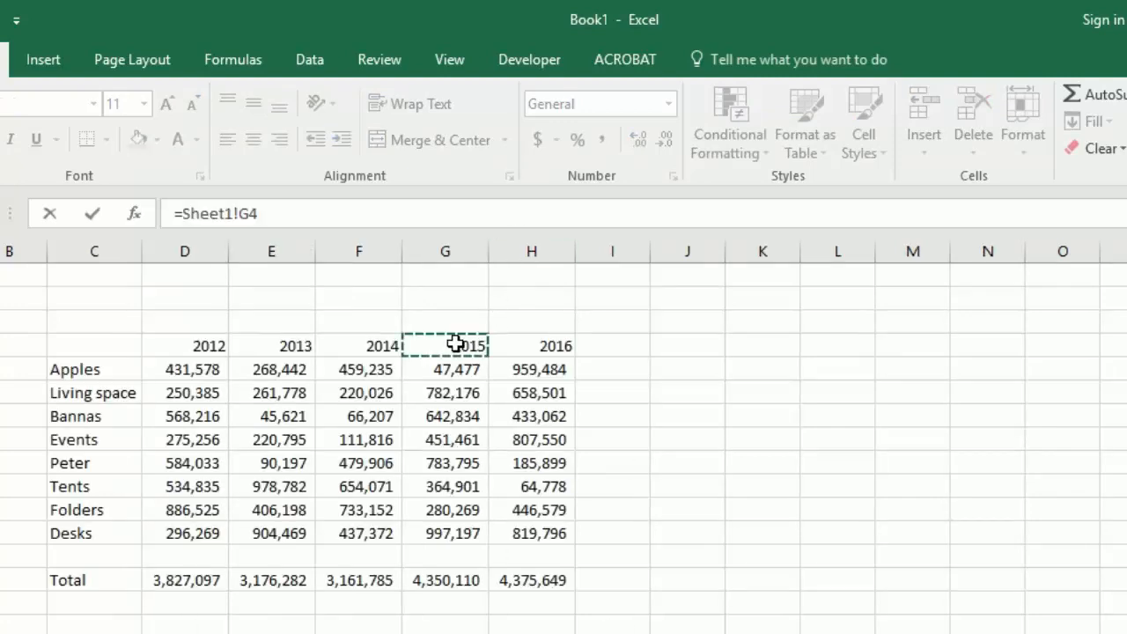
left_click(379, 344)
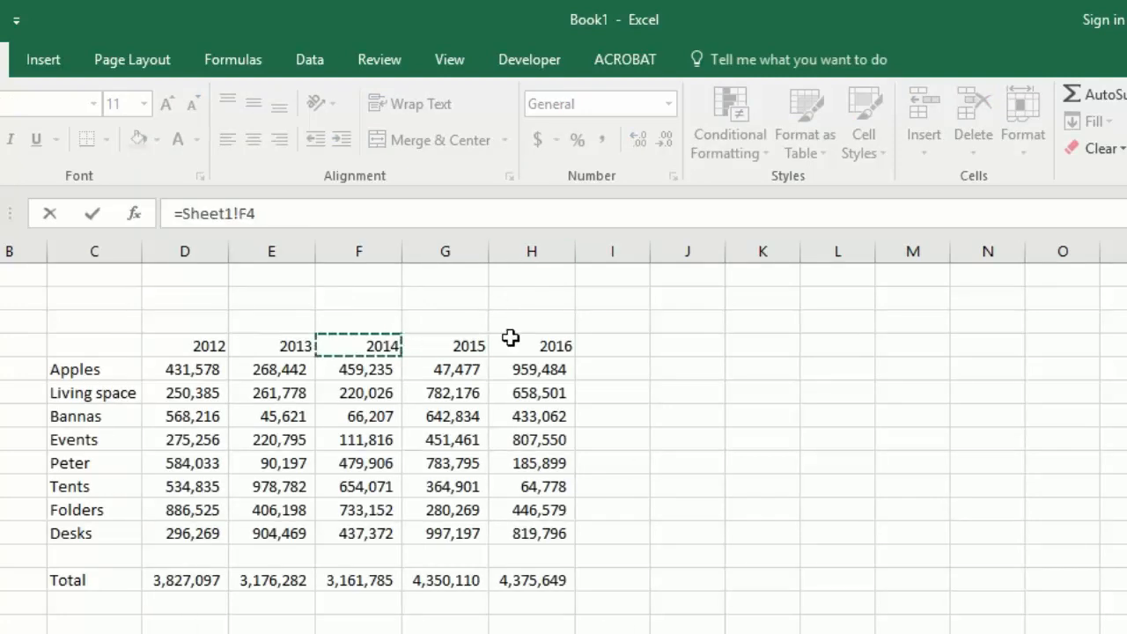
key("Return")
- Enter the row label Bannas as plain text in cell D7 of the second sheet
key("Left")
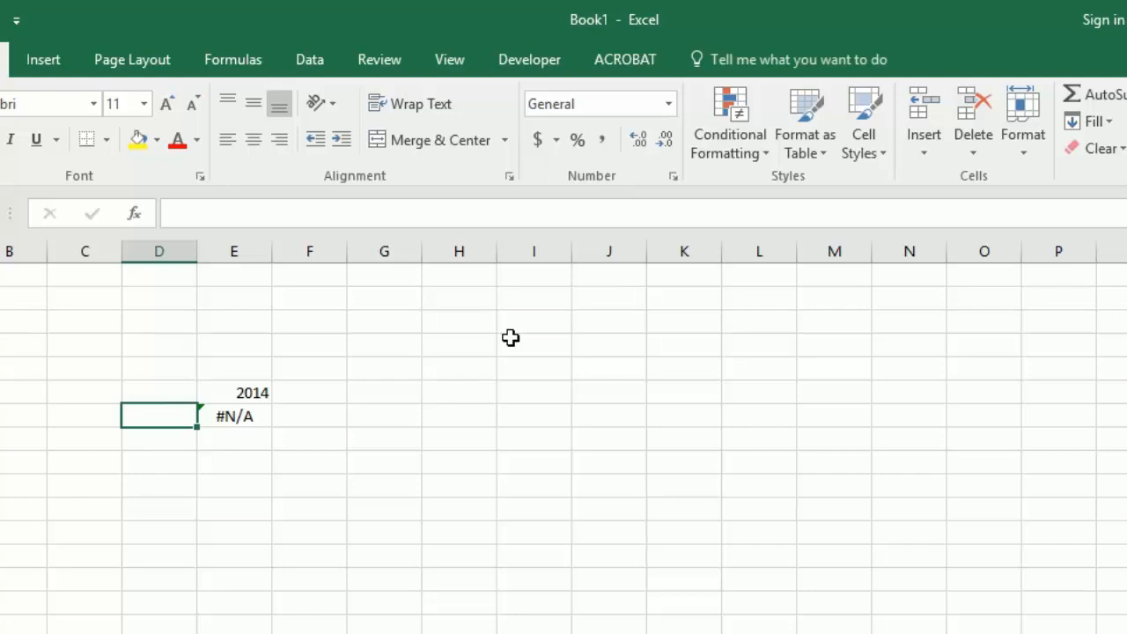
type("Bann")
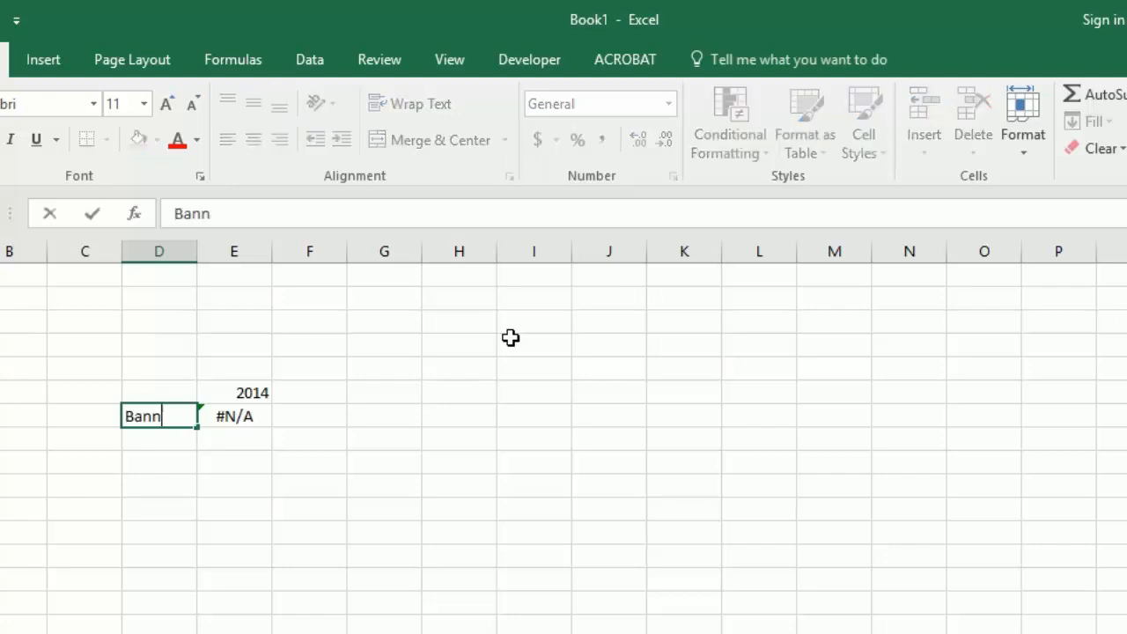
type("as")
key("Return")
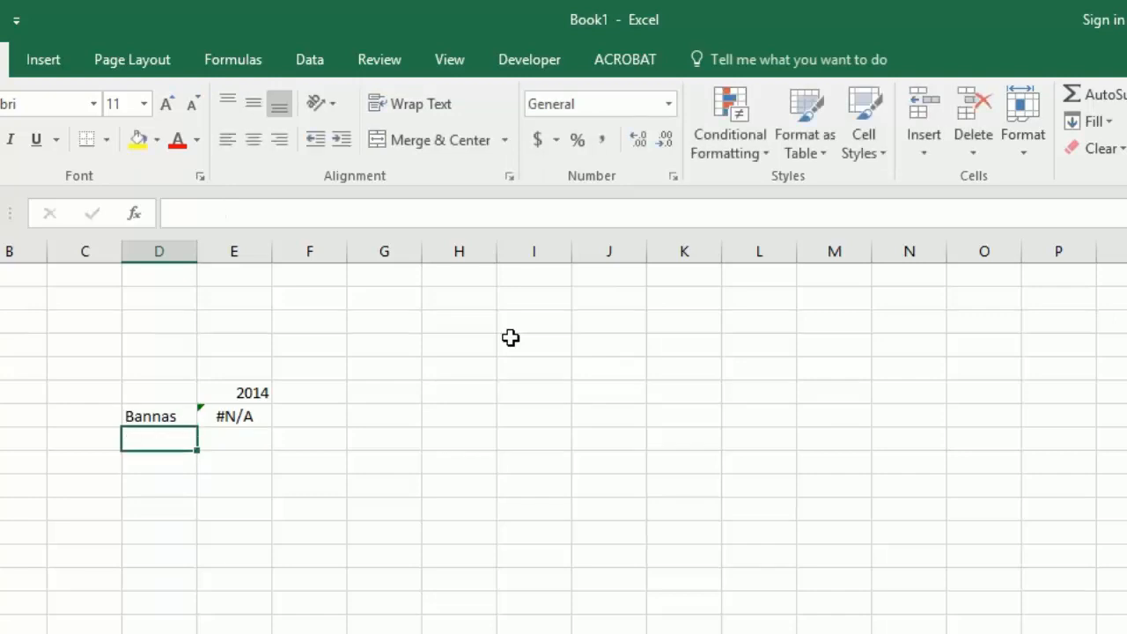
- Replace the D7 label with a link to Sheet1!C7 and compare the E7 lookup result with the source table
key("Up")
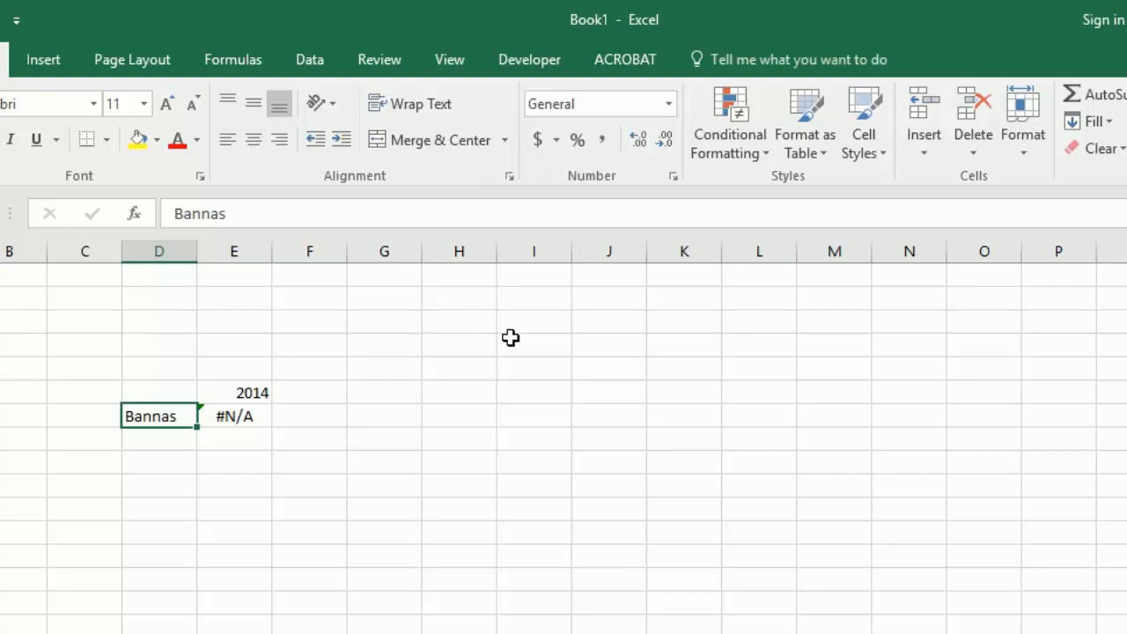
type("=")
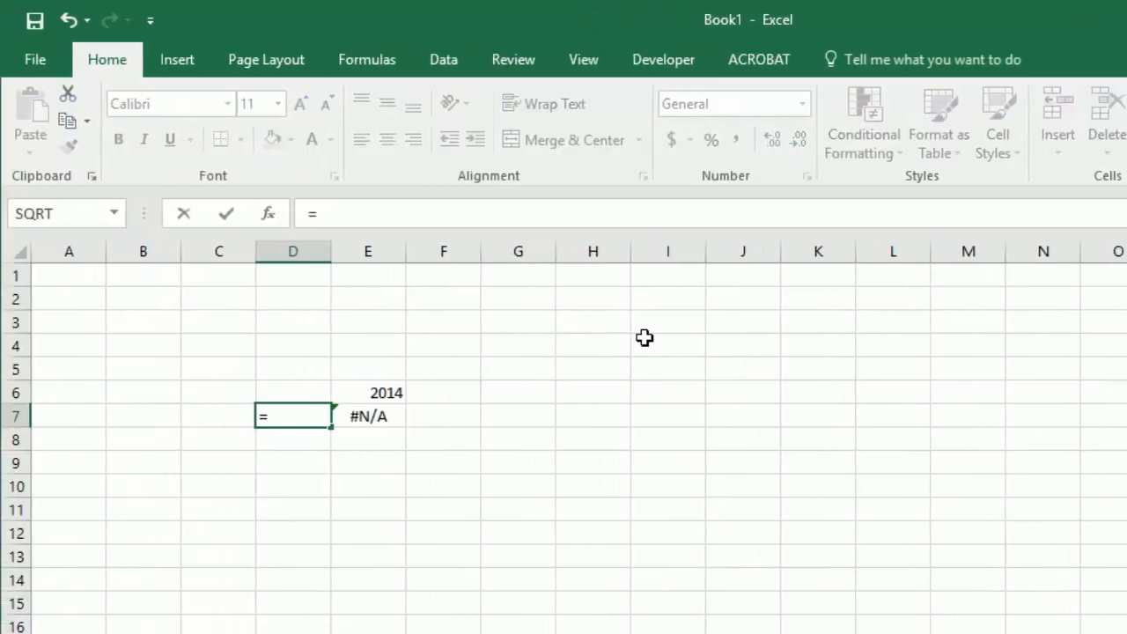
key("ctrl+Page_Up")
left_click(220, 416)
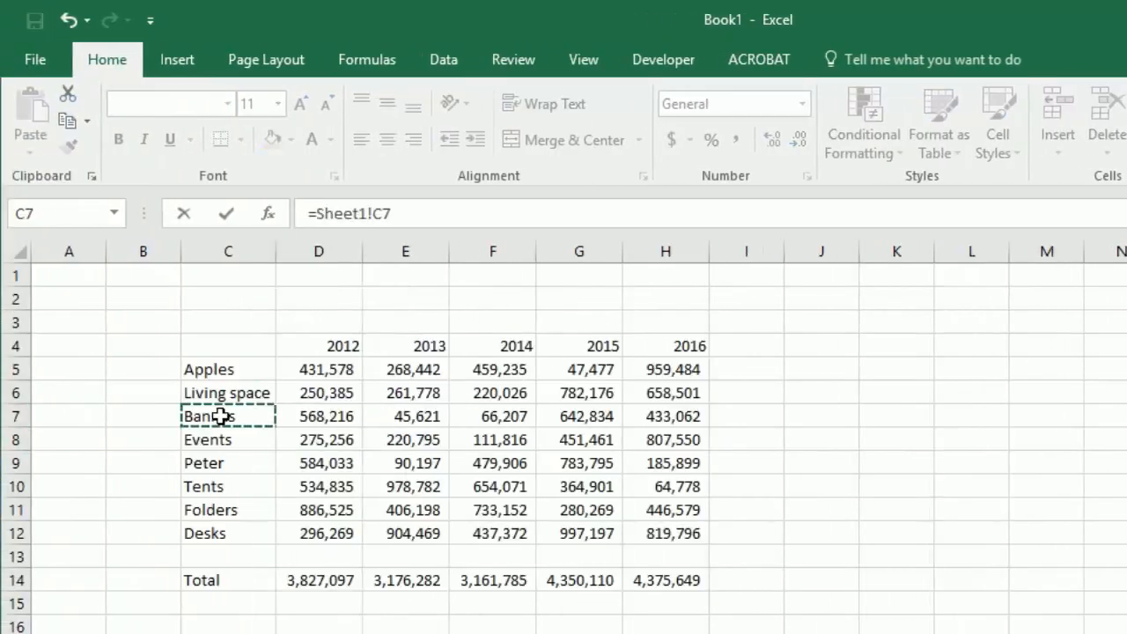
key("Return")
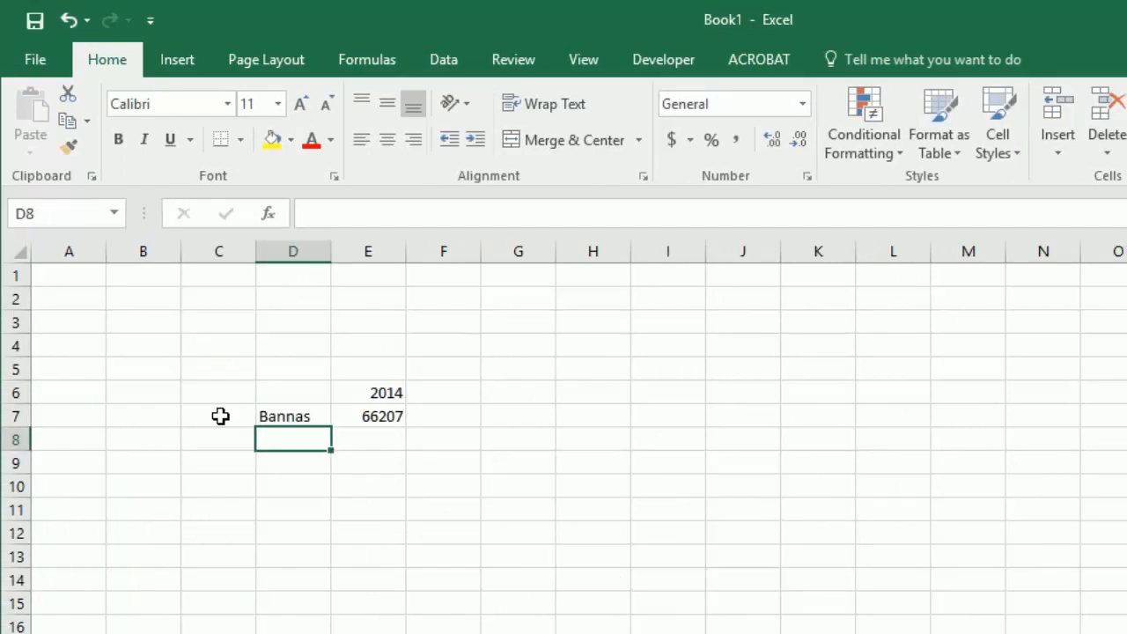
key("Up")
key("Right")
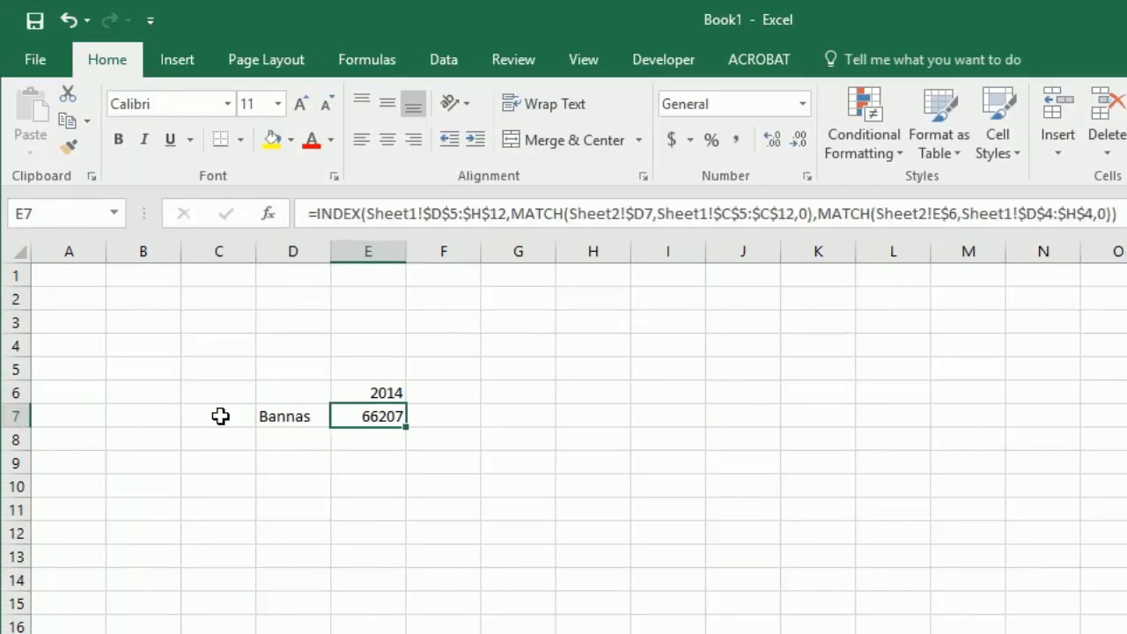
key("ctrl+Page_Up")
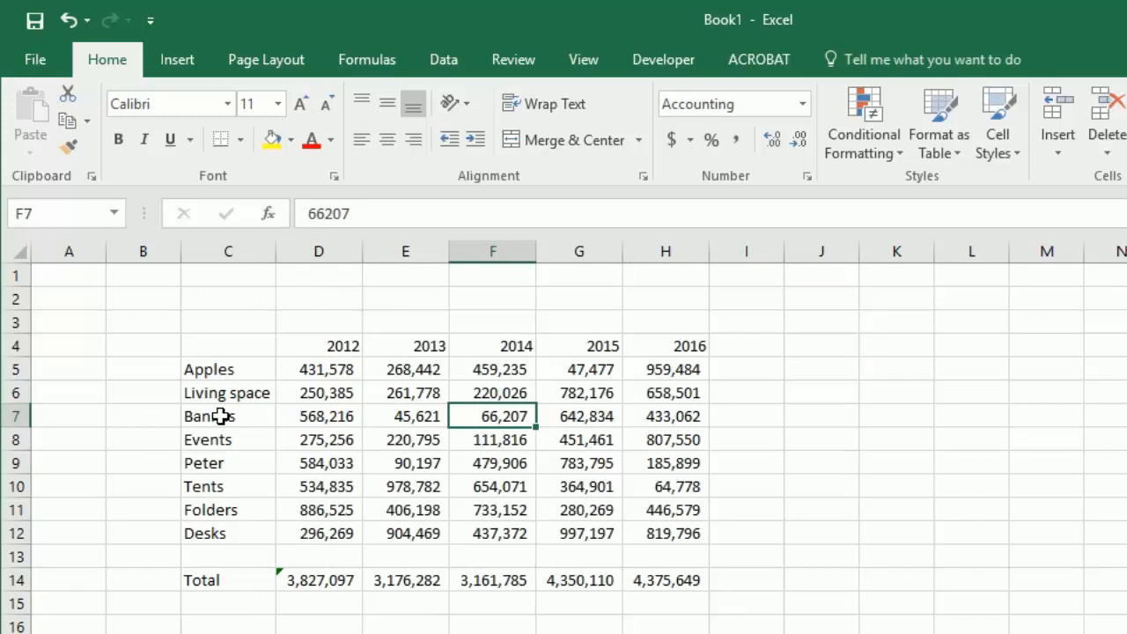
key("ctrl+Page_Down")
- Insert two blank rows above the Folders row in the Sheet1 table
key("ctrl+Page_Up")
key("Down")
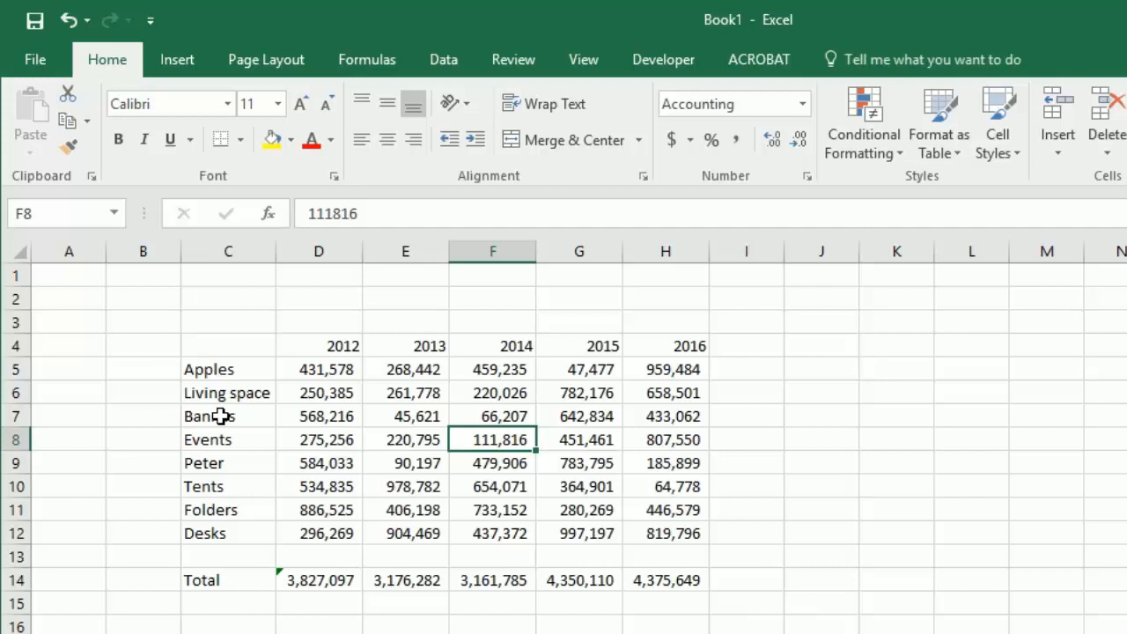
key("Down")
key("Down")
key("Down")
key("shift+Down")
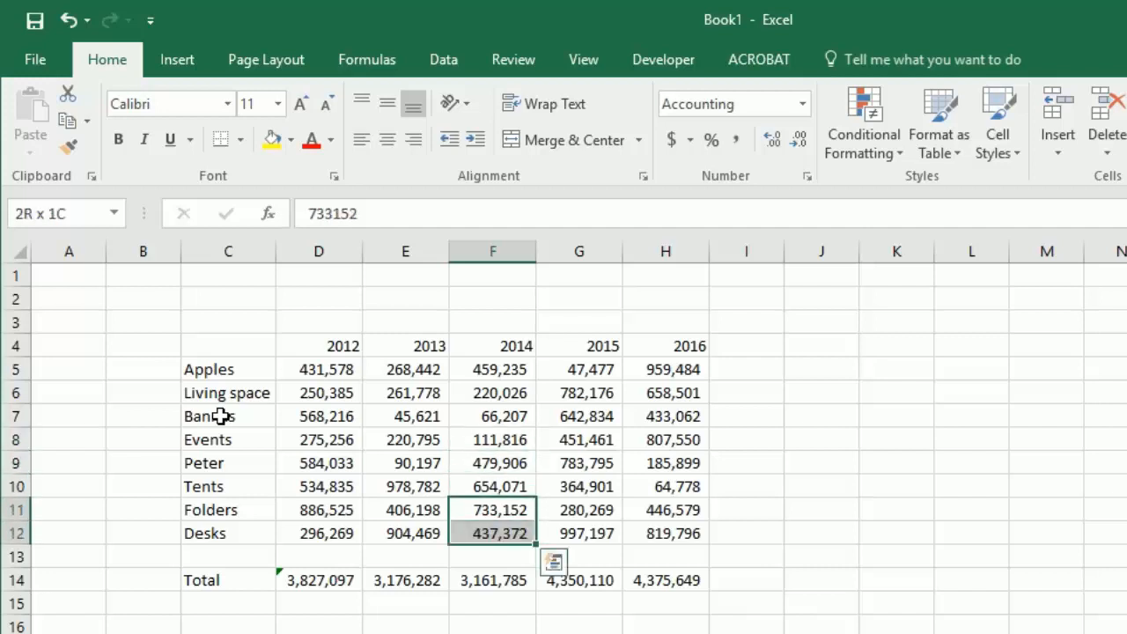
key("alt+h")
key("i")
key("r")
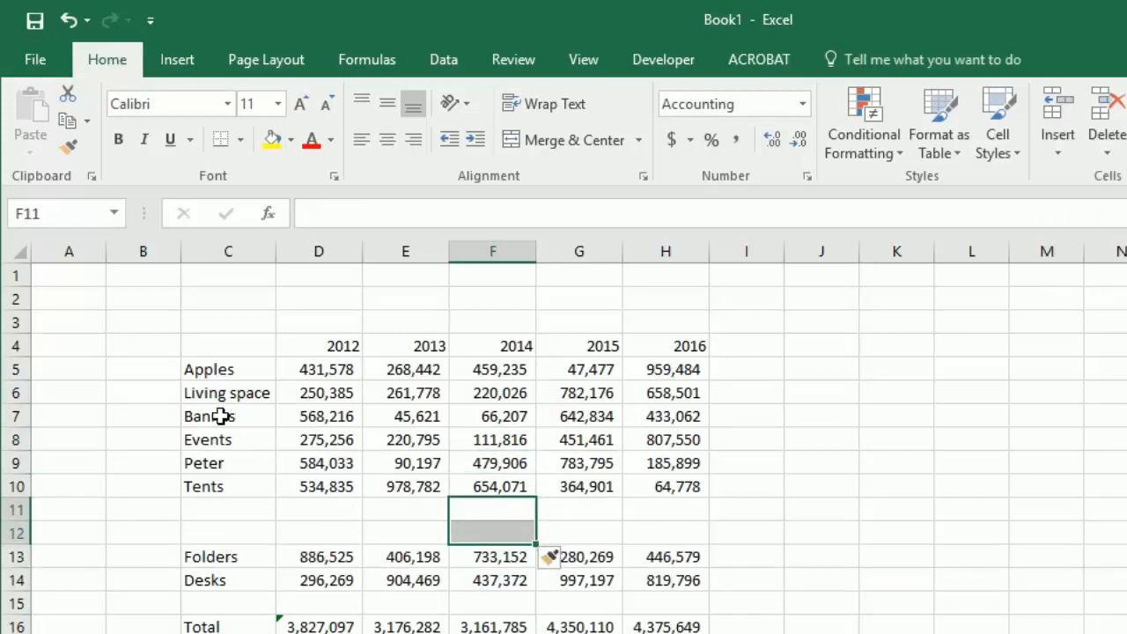
- Copy the entire Bannas row 7 and paste it into the blank row 11 below Tents
key("Up")
key("Up")
key("Up")
key("Up")
key("shift+space")
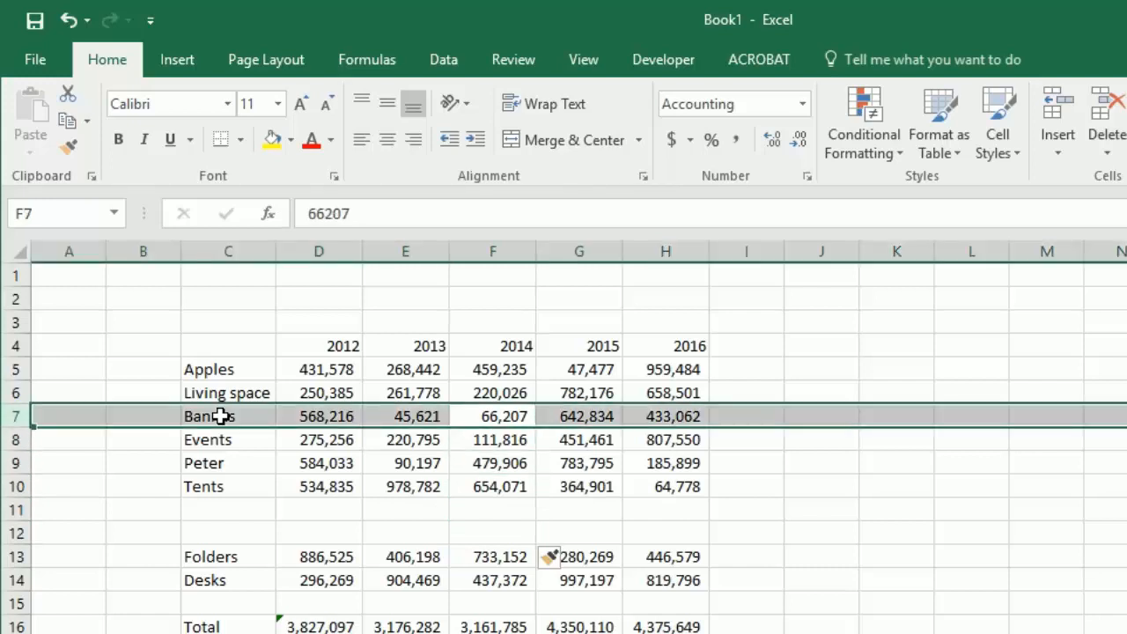
key("Down")
key("Down")
key("Down")
key("Down")
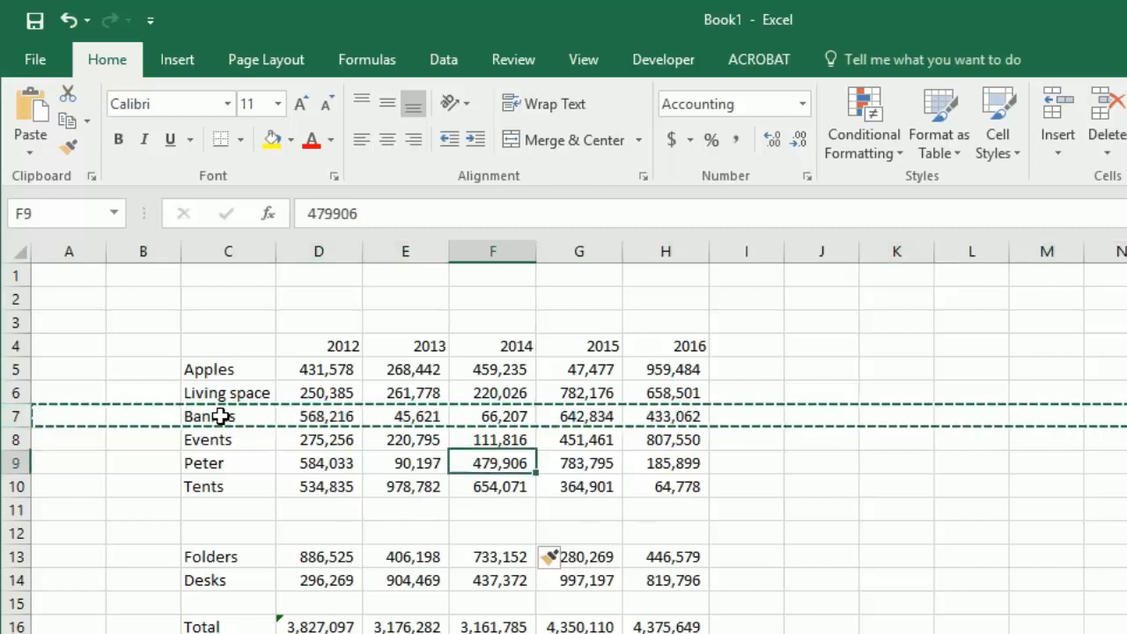
key("shift+space")
key("ctrl+v")
- Delete the original Bannas row 7 from the Sheet1 table
key("Up")
key("Up")
key("Up")
key("Up")
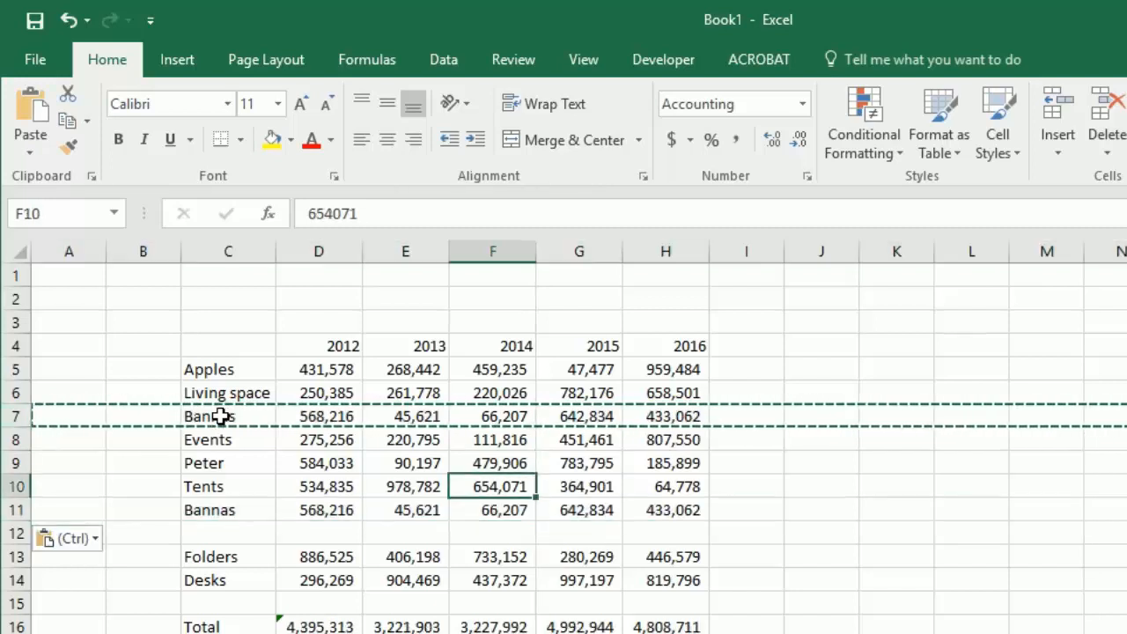
key("shift+space")
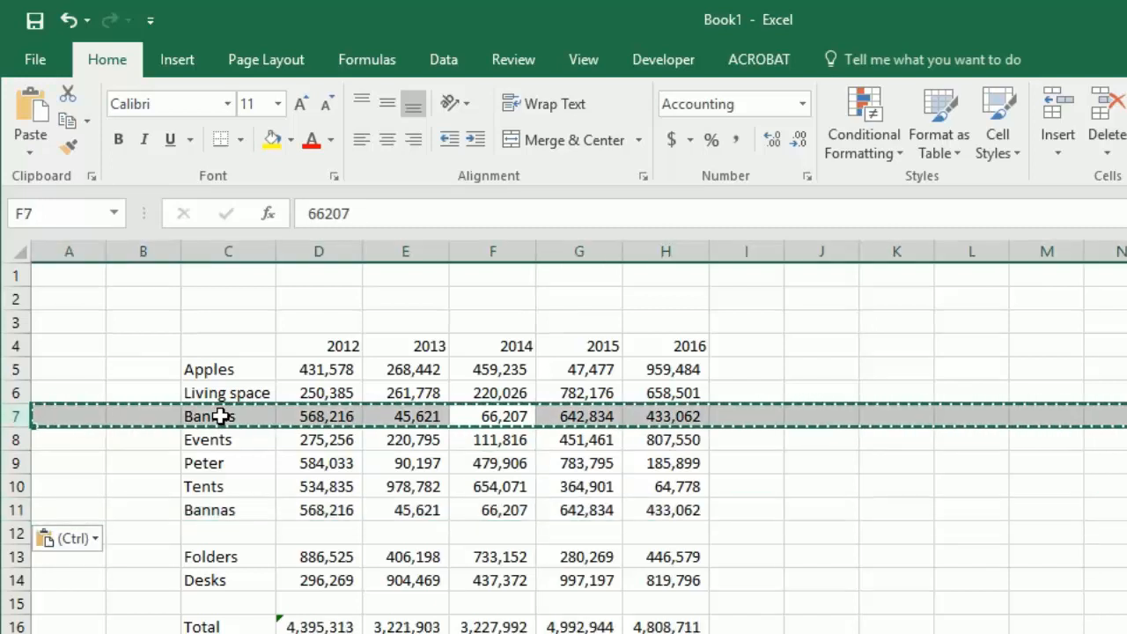
key("alt+h")
key("d")
key("r")
- Delete the leftover blank row between Bannas and Folders in the Sheet1 table
key("Down")
key("Down")
key("Down")
key("Down")
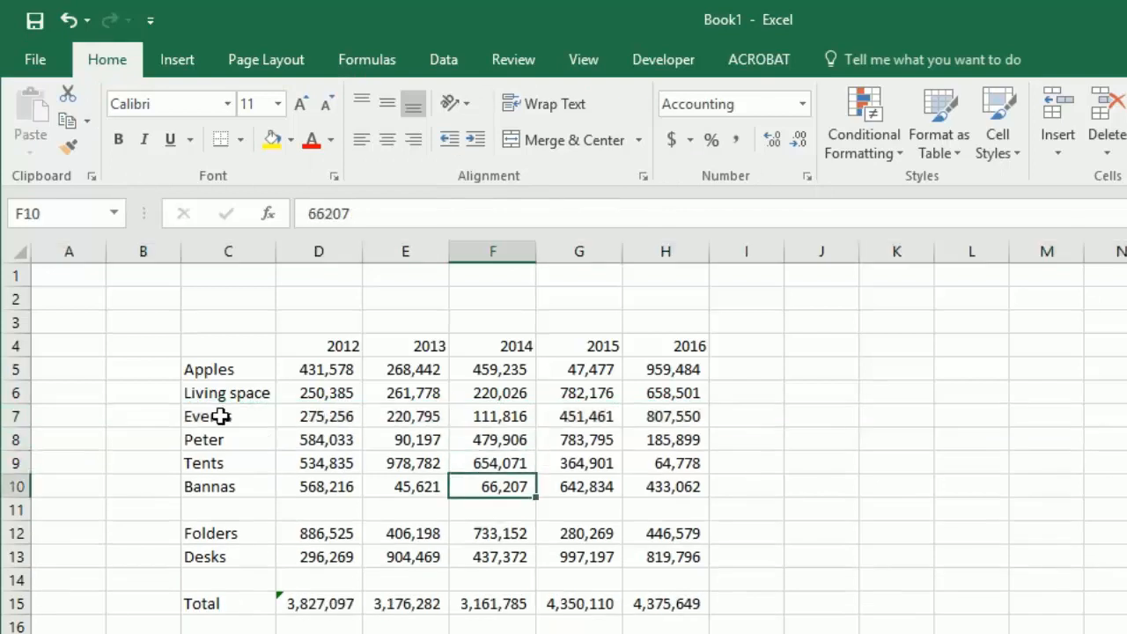
key("alt+h")
key("d")
key("r")
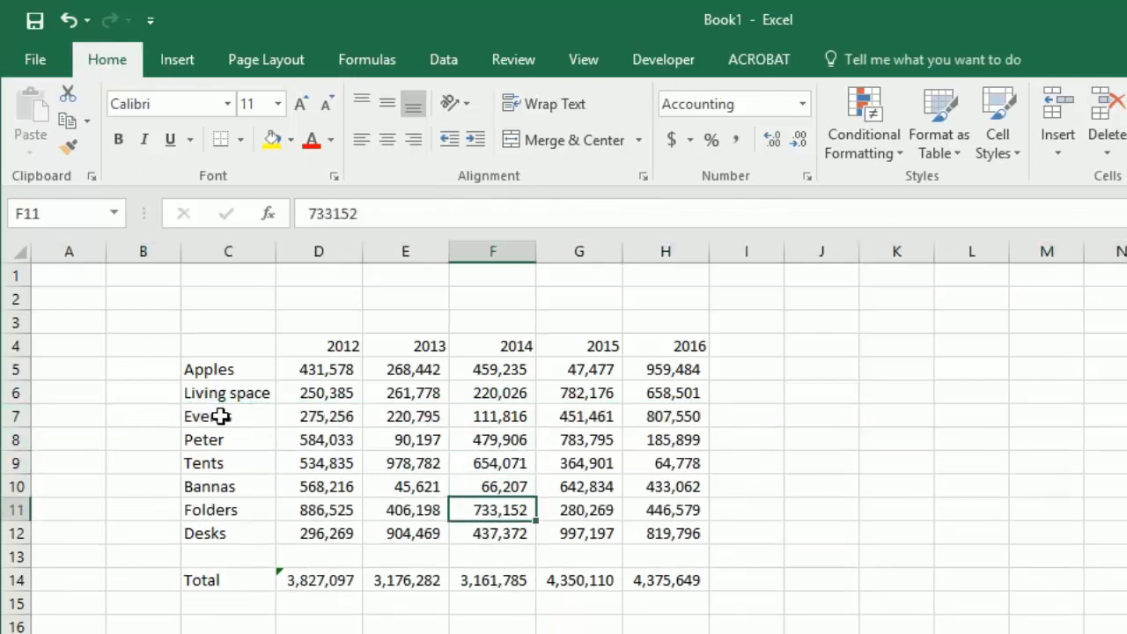
- Relink cell D7 on the second sheet to the moved Bannas label in Sheet1!C10
key("ctrl+Page_Down")
key("Left")
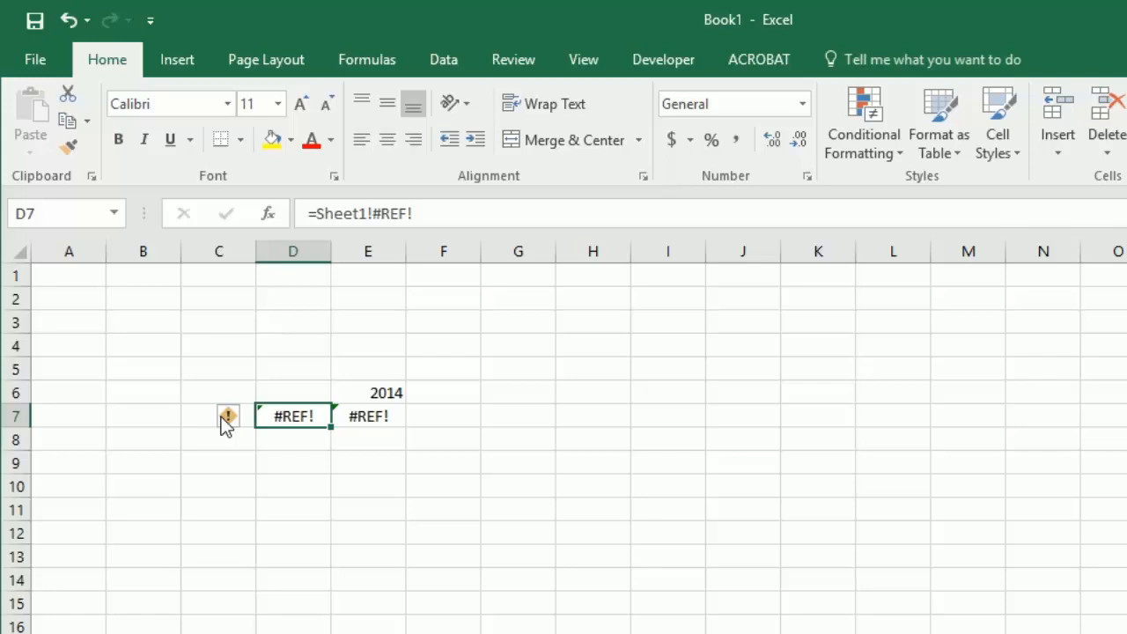
type("=")
key("ctrl+Page_Up")
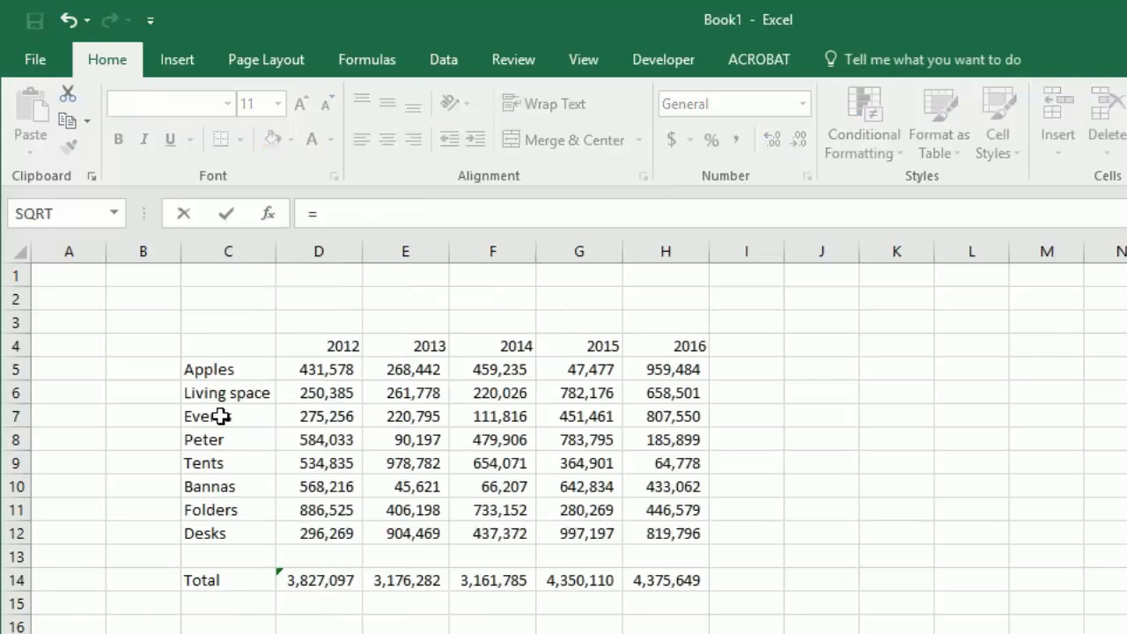
left_click(214, 486)
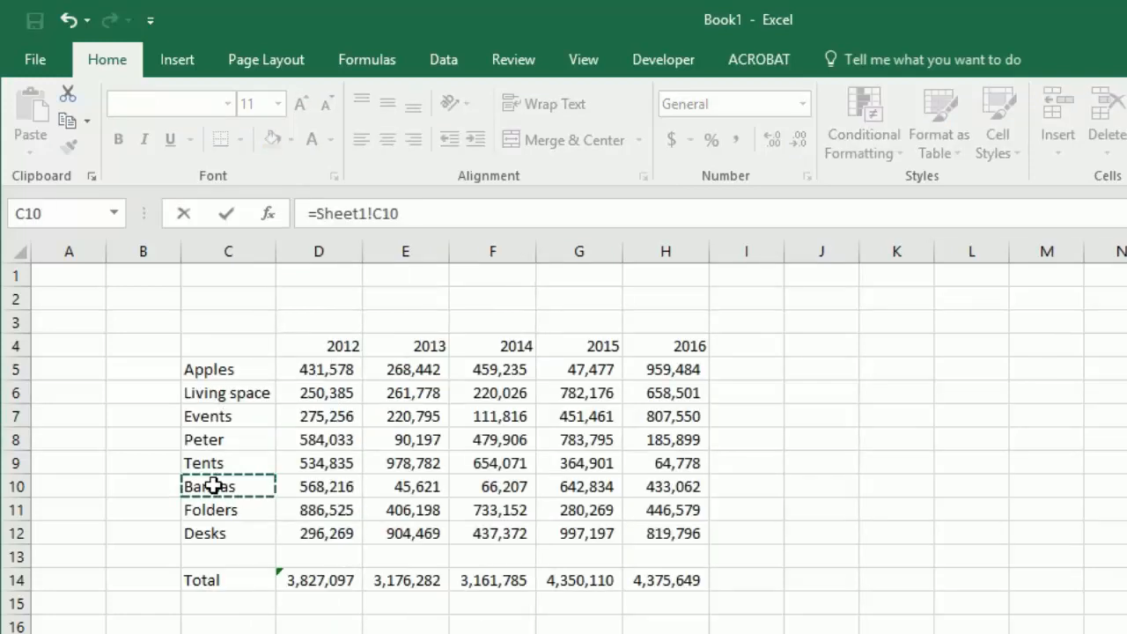
key("Return")
key("Up")
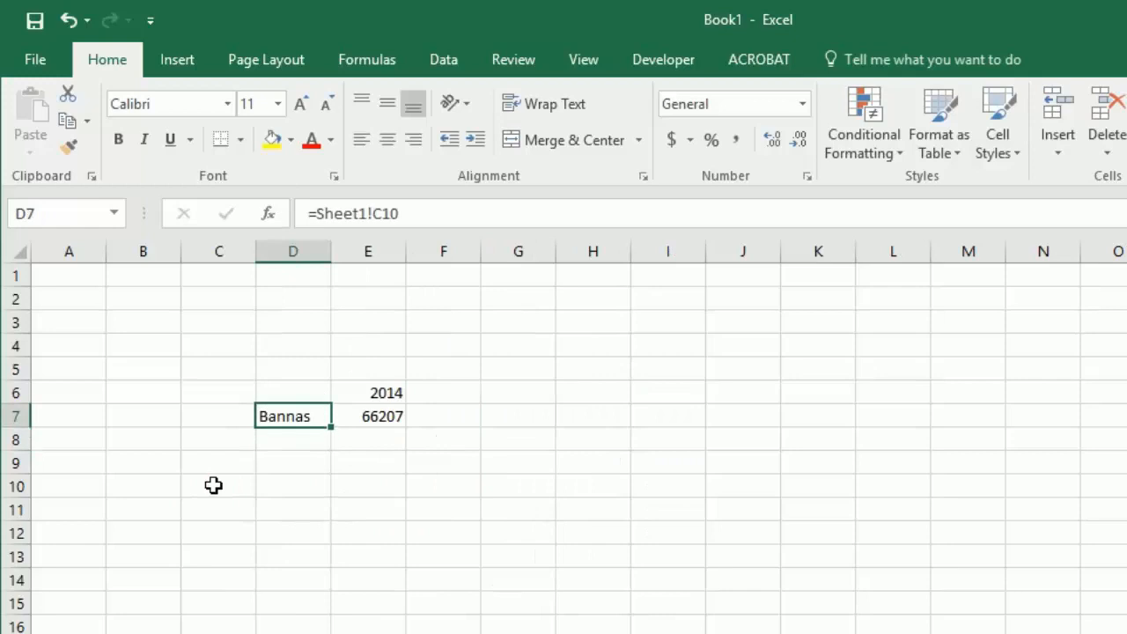
- Convert the linked label in cell D7 to a static value by copying it and pasting values over it
key("ctrl+c")
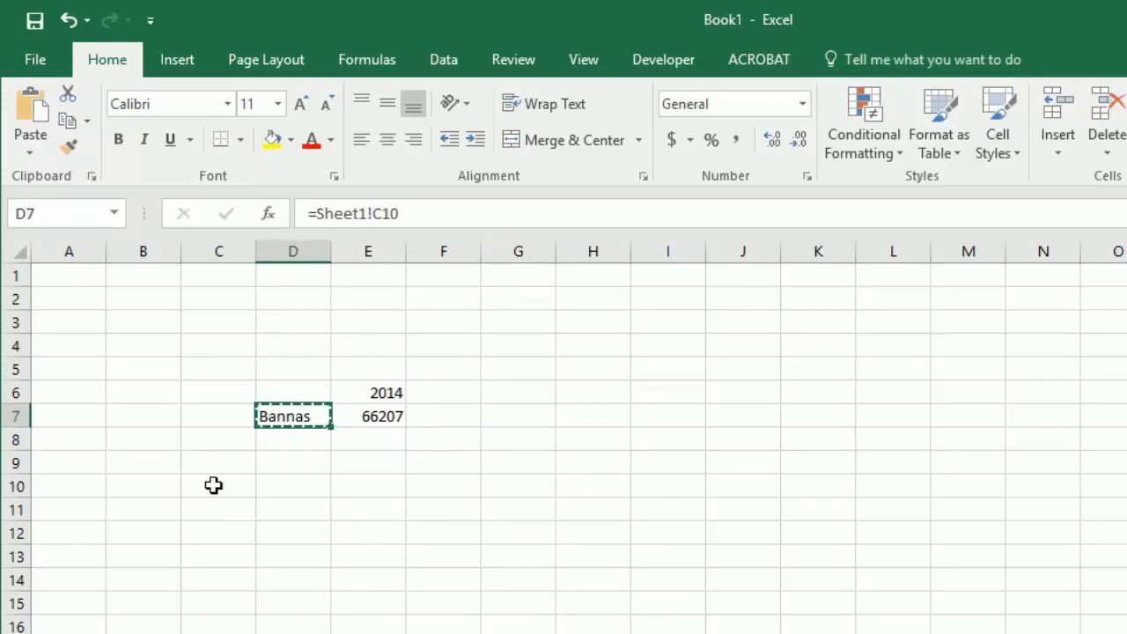
key("alt")
key("h")
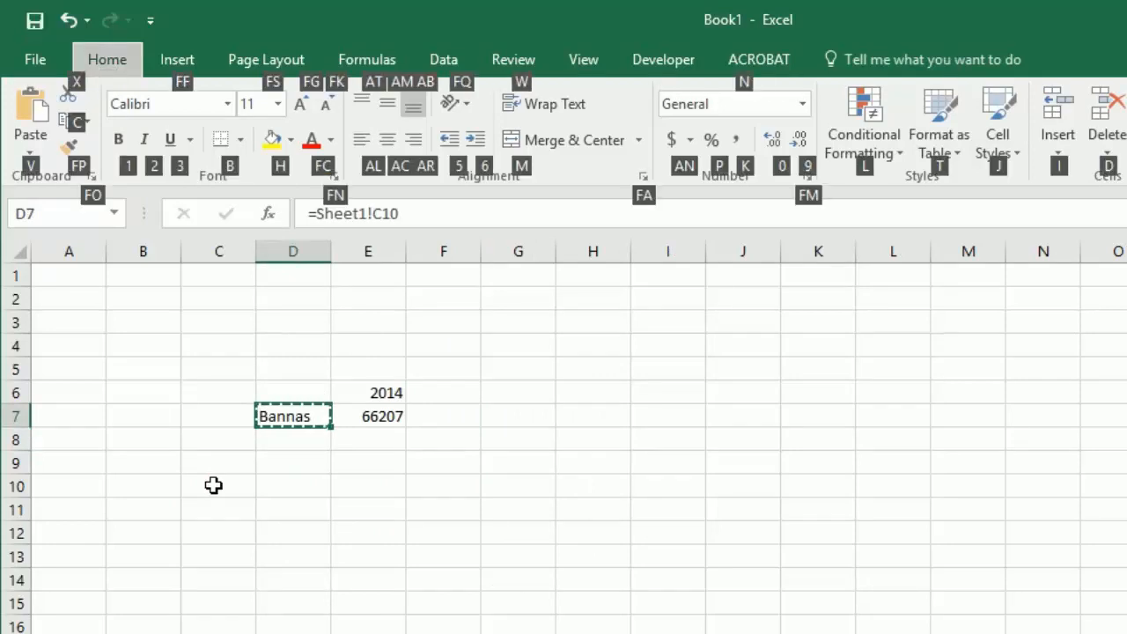
key("v")
key("v")
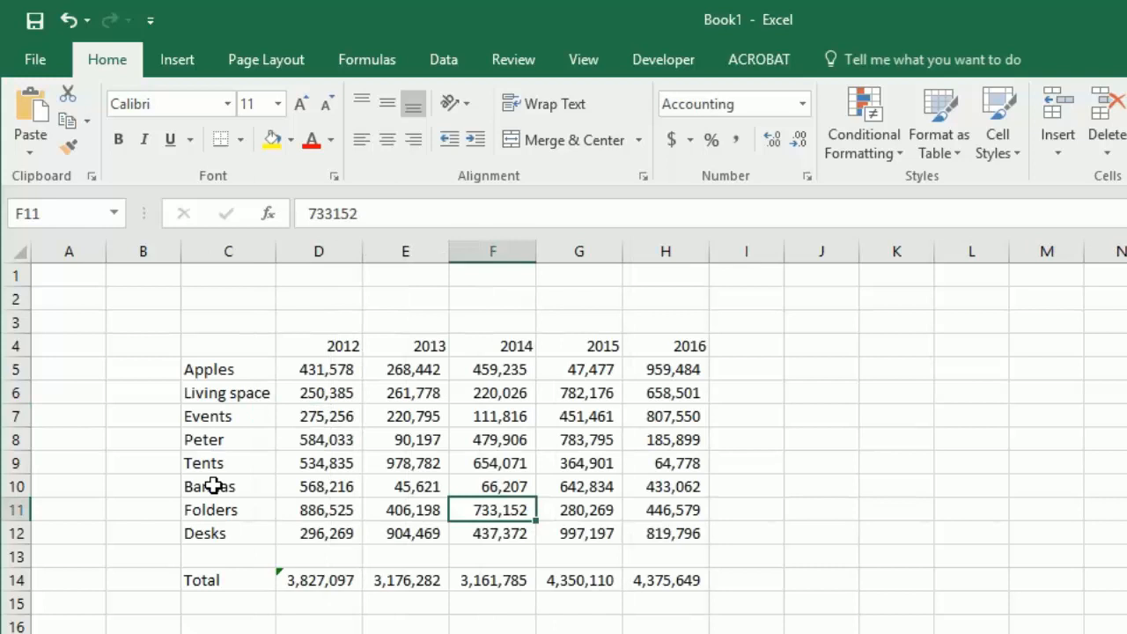
- Insert a blank row above the Living space row in the Sheet1 table
key("Up")
key("Up")
key("Up")
key("Up")
key("Up")
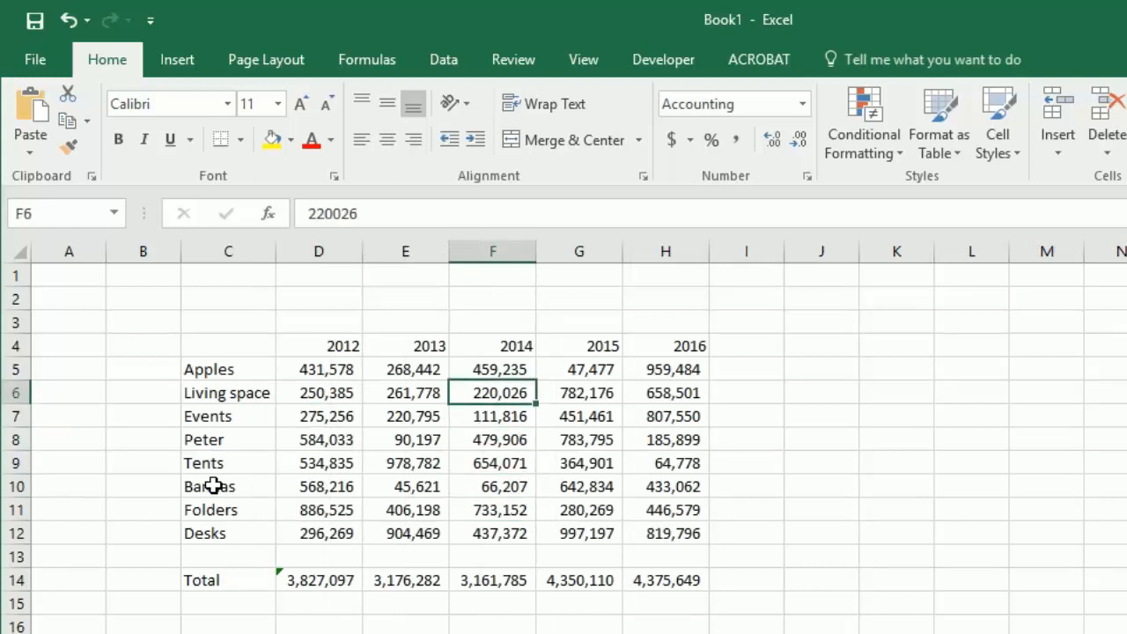
key("alt+h")
key("i")
key("r")
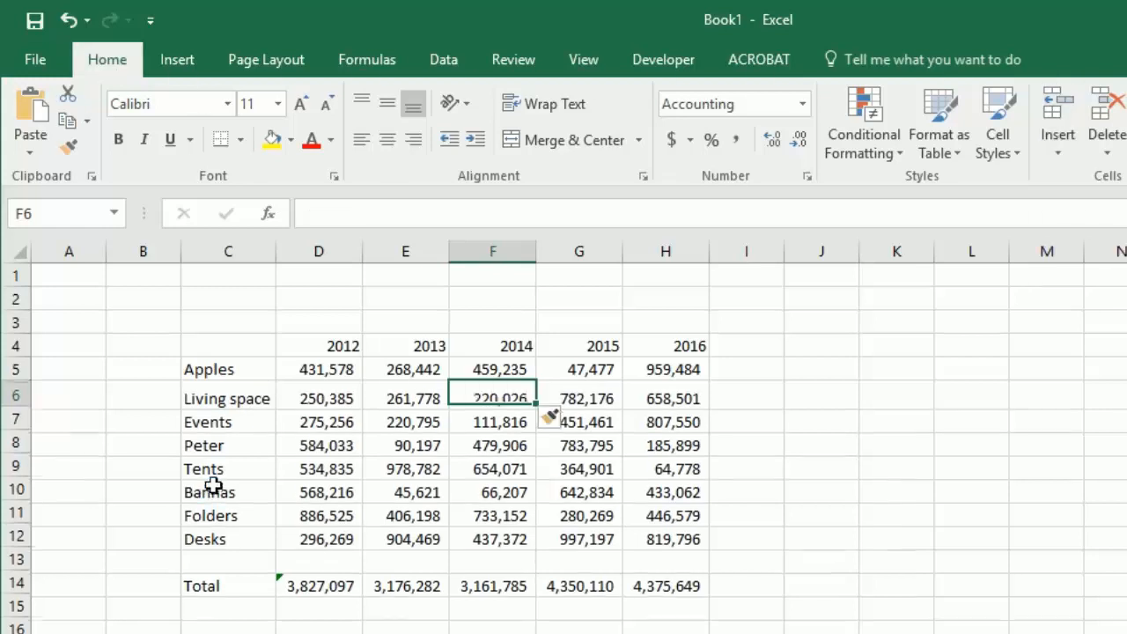
- Copy the entire Bannas row from row 11 into the blank row 6 below Apples in the Sheet1 table
key("Down")
key("Down")
key("Down")
key("Down")
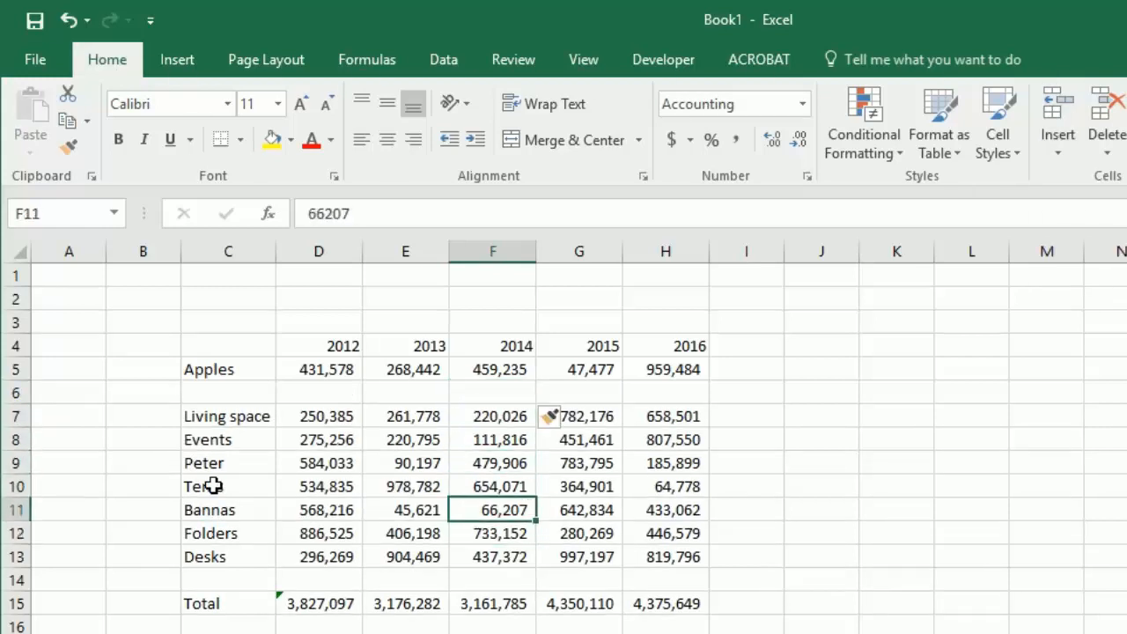
key("shift+space")
key("ctrl+c")
key("Up")
key("Up")
key("Up")
key("Up")
key("Up")
key("shift+space")
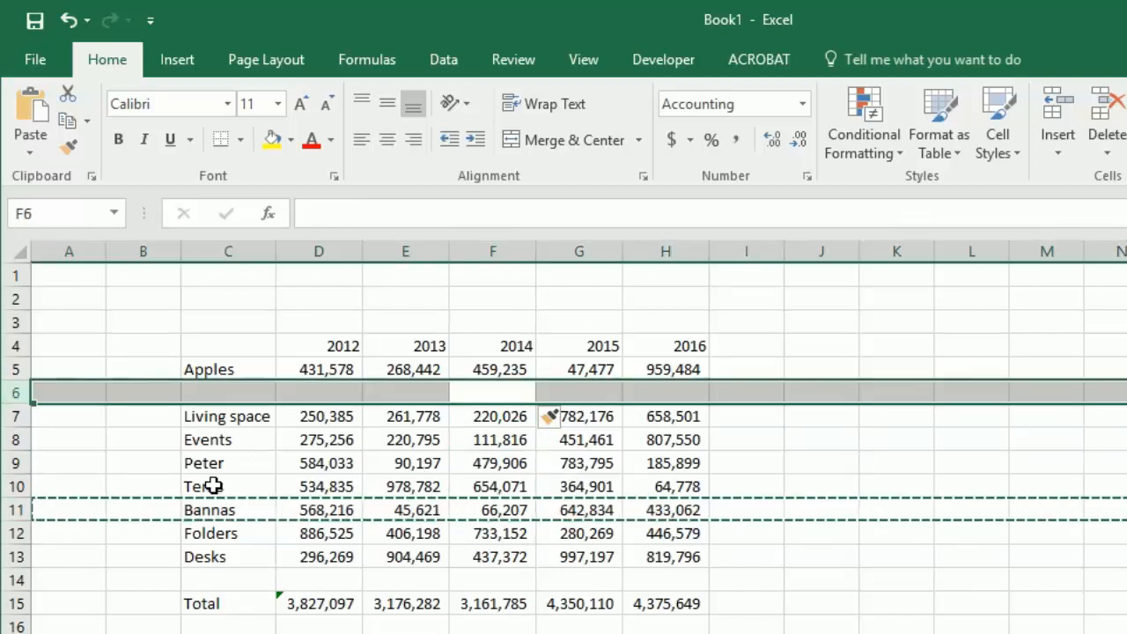
key("ctrl+v")
- Delete the original Bannas row between Tents and Folders in the Sheet1 table
key("Down")
key("Down")
key("Down")
key("Down")
key("Down")
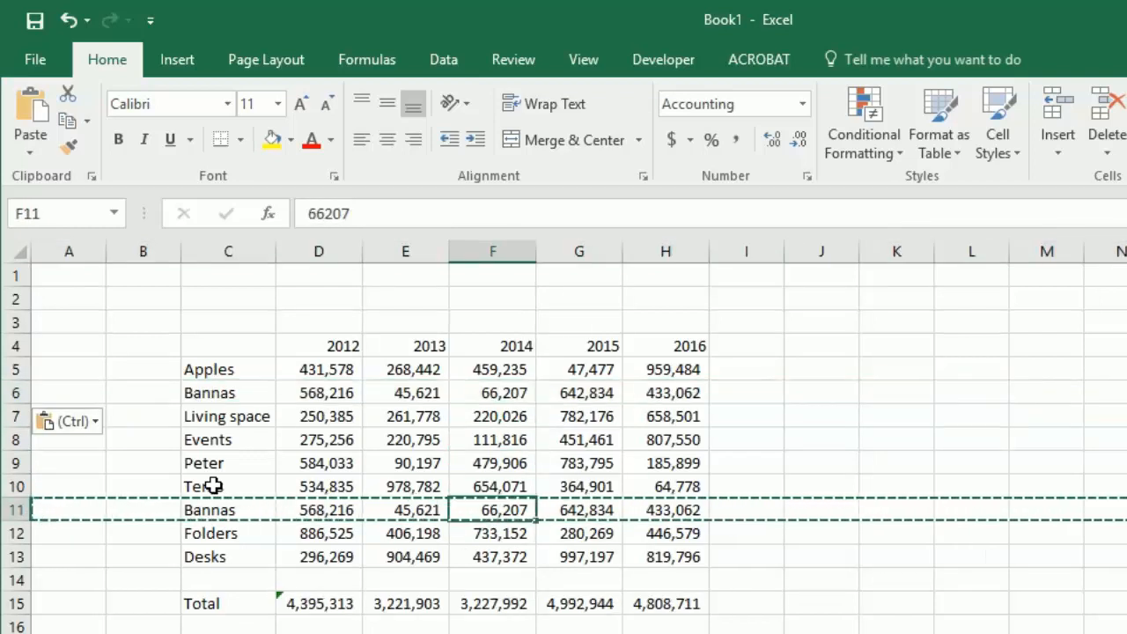
key("alt+h")
key("d")
key("r")
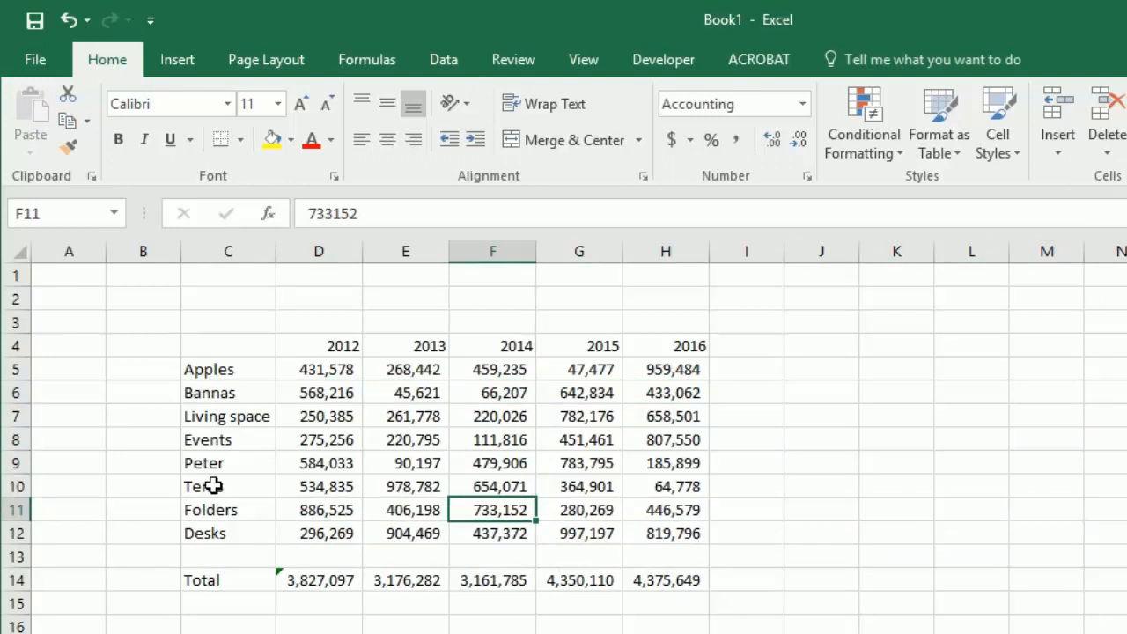
- Check the INDEX and MATCH result and formula in cell E7 on the second sheet
key("Up")
key("Up")
key("Up")
key("Up")
key("Up")
key("ctrl+Page_Down")
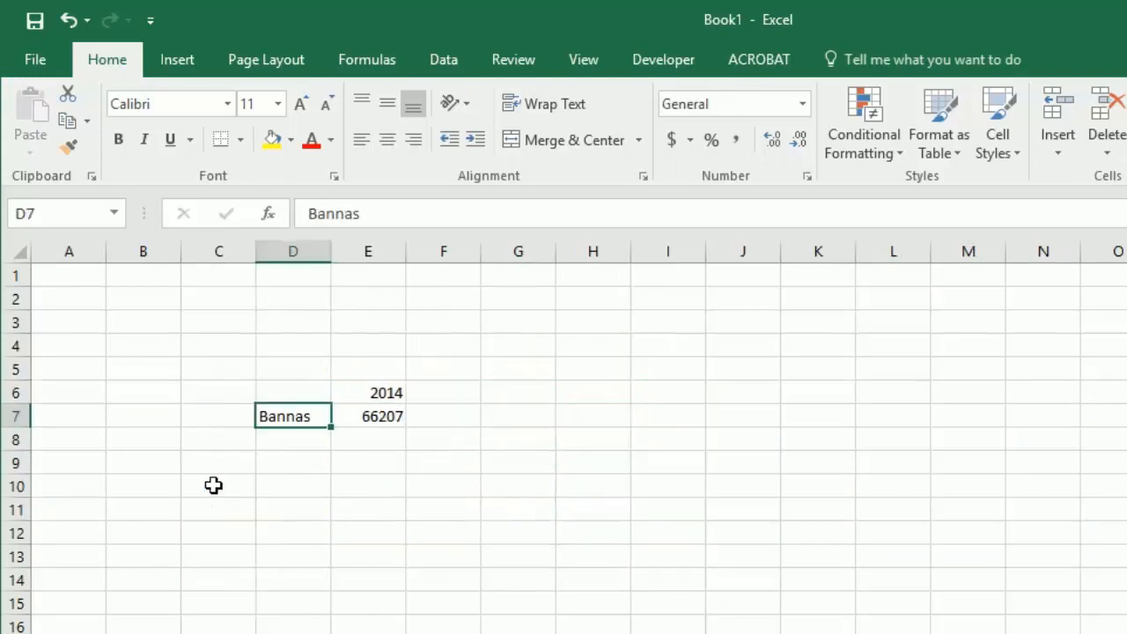
key("Right")
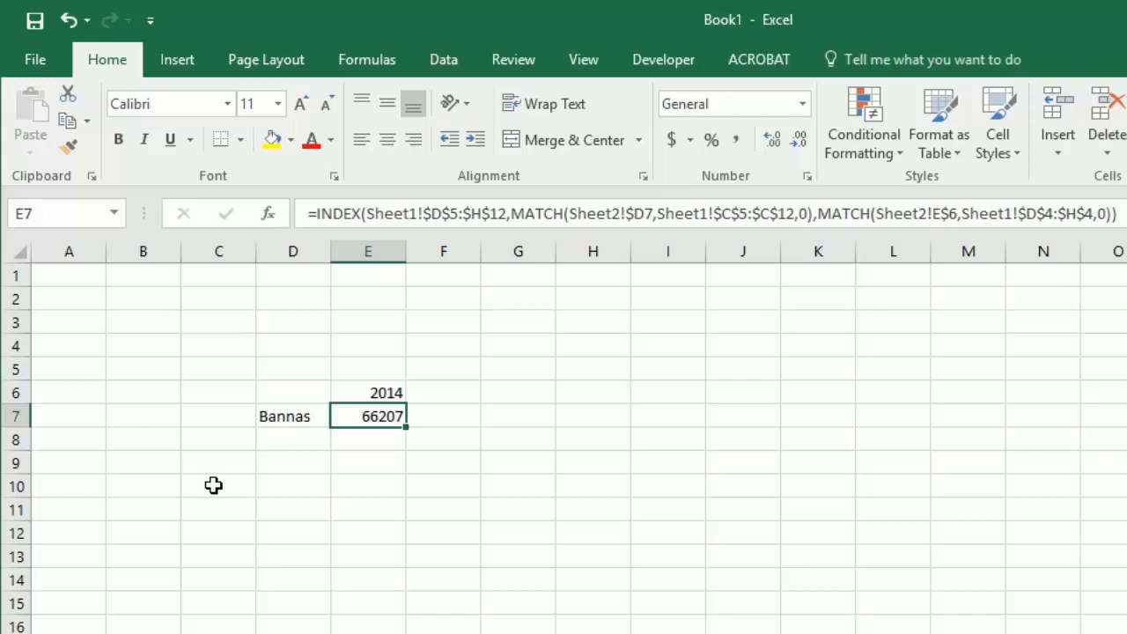
- Copy the entire Bannas row from row 6 of Sheet1 to row 18, below the Total row
key("ctrl+Page_Up")
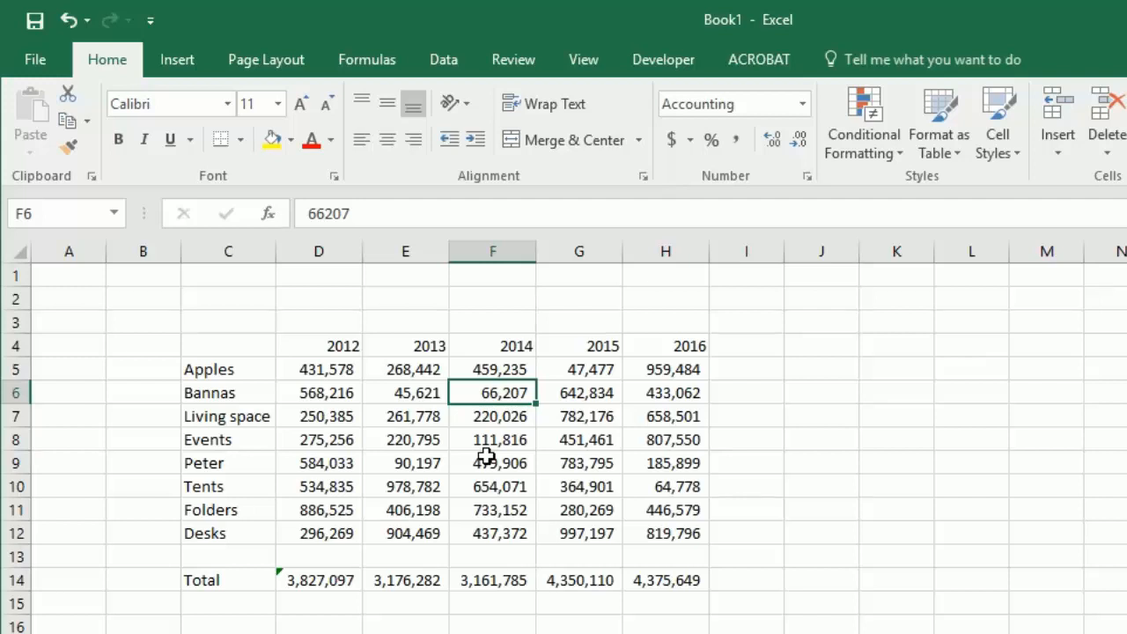
key("shift+space")
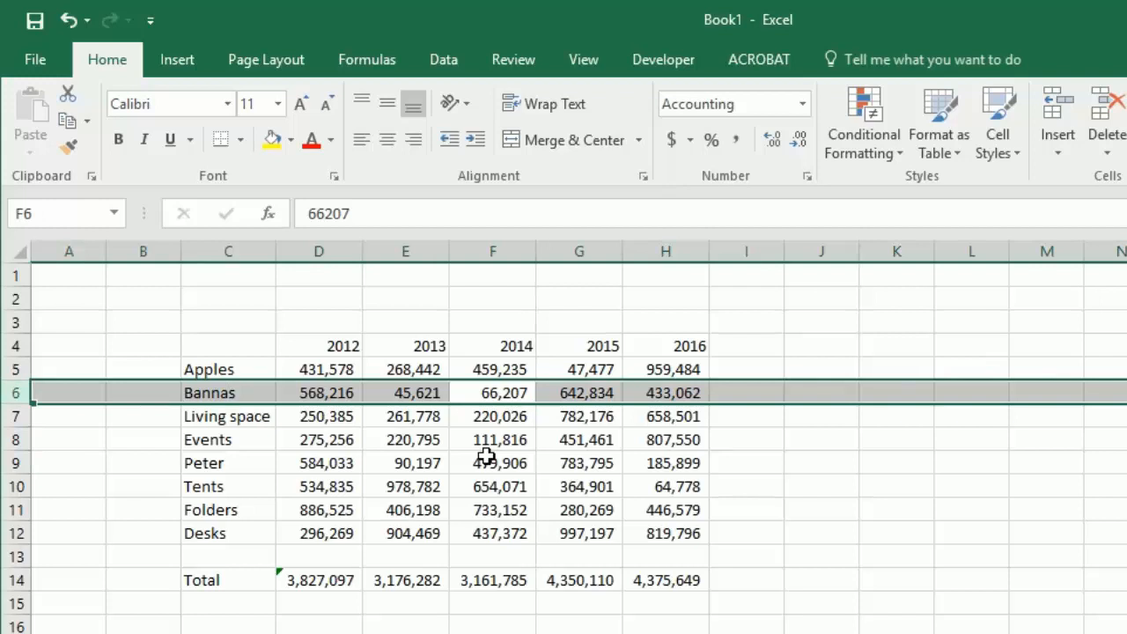
key("ctrl+c")
key("Down")
key("Down")
key("Down")
key("Down")
key("Down")
key("Down")
key("Down")
key("Down")
key("Down")
key("Down")
key("Down")
key("Down")
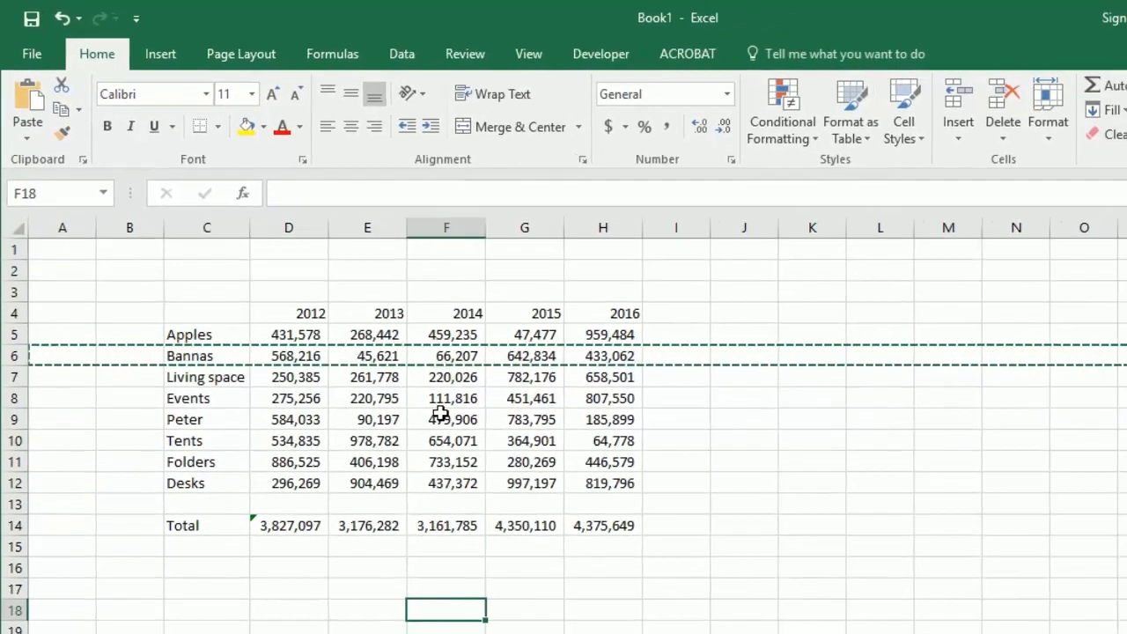
key("shift+space")
key("ctrl+v")
- Delete the original Bannas row between Apples and Living space in the Sheet1 table
key("Up")
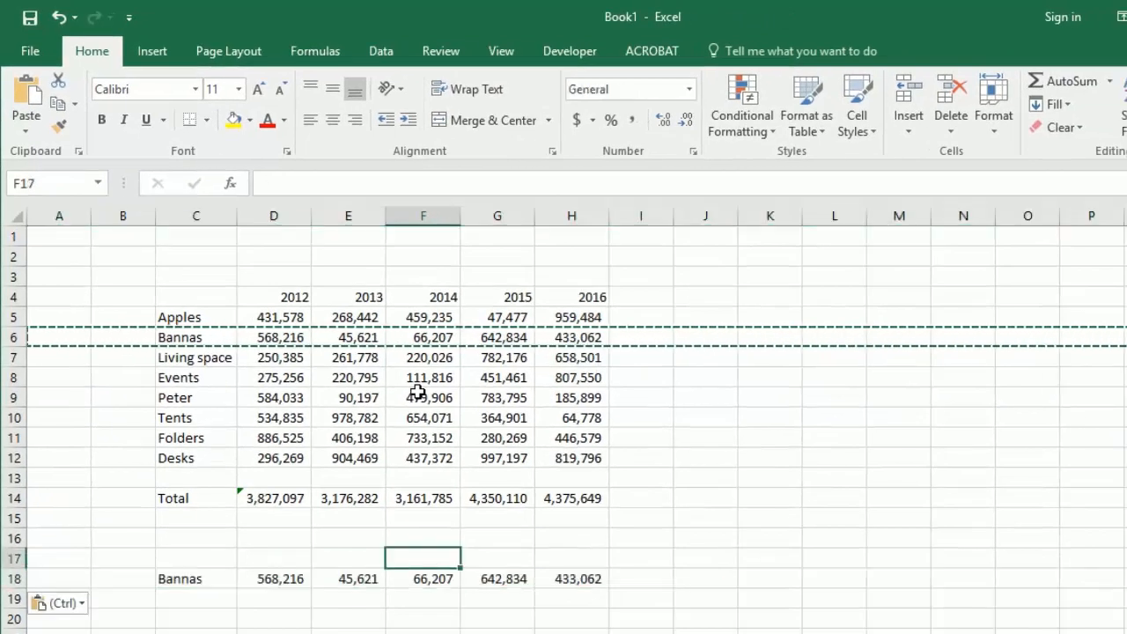
key("Up")
key("Up")
key("Up")
key("Up")
key("Up")
key("Up")
key("Up")
key("Up")
key("Up")
key("Up")
key("Up")
key("Up")
key("Down")
key("alt")
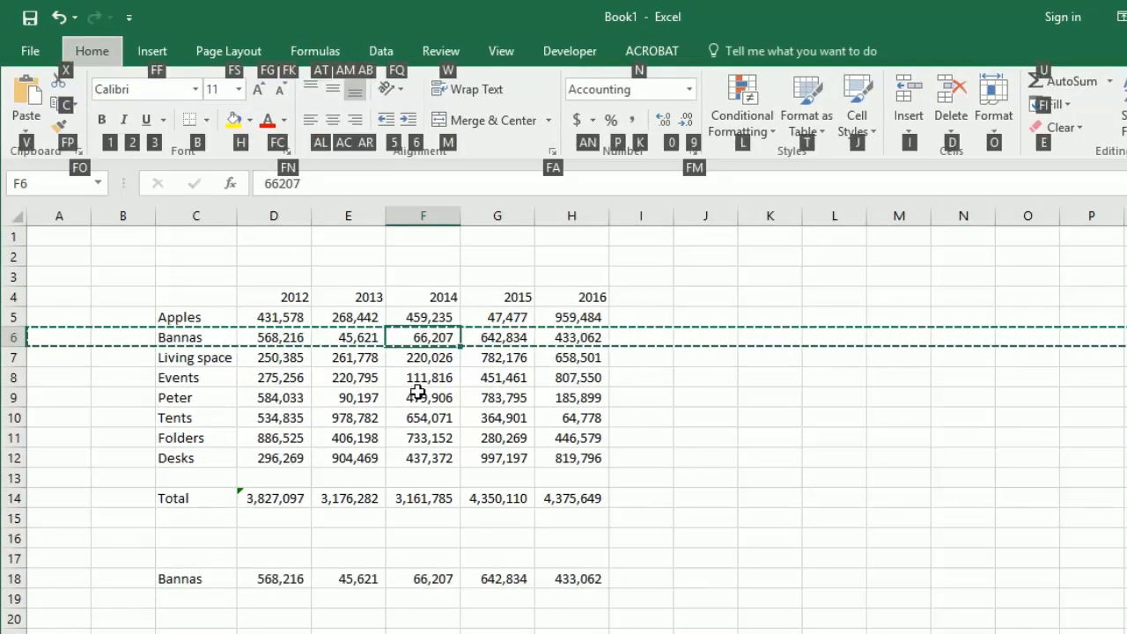
key("h")
key("d")
key("r")
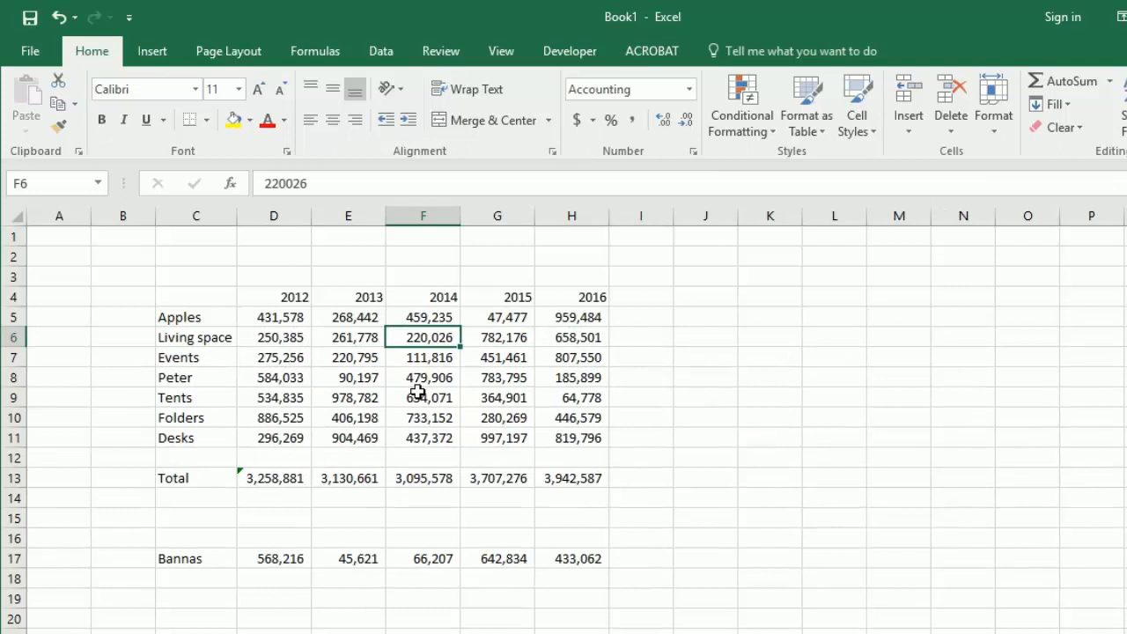
- Change the INDEX array in the second sheet's cell E7 formula to the whole columns Sheet1!$D:$H
key("ctrl+Page_Down")
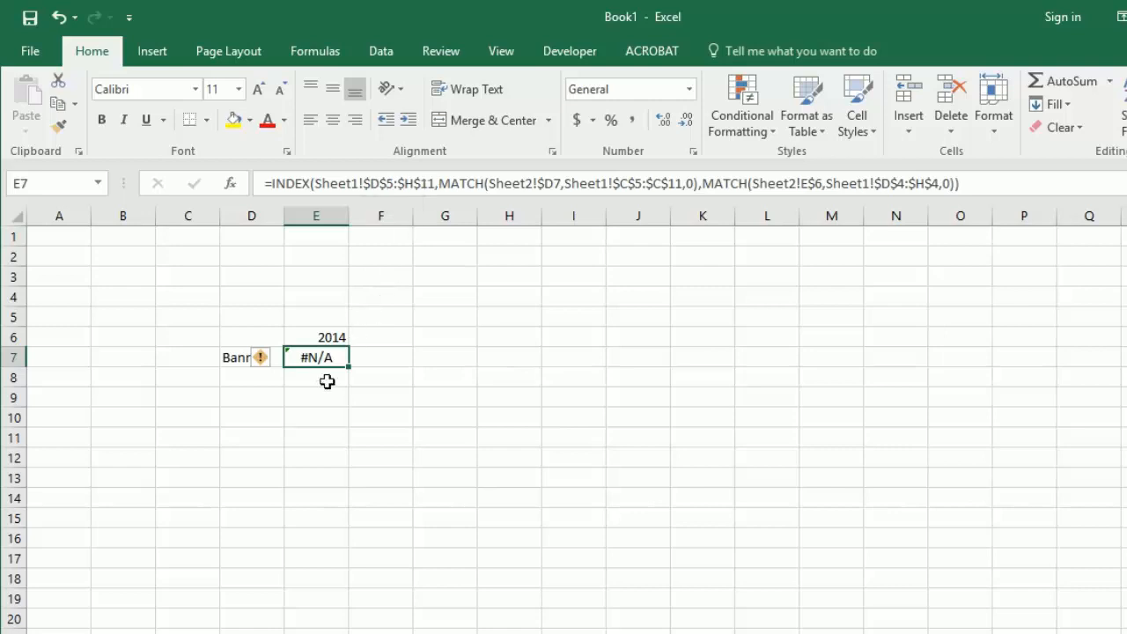
key("ctrl+Page_Up")
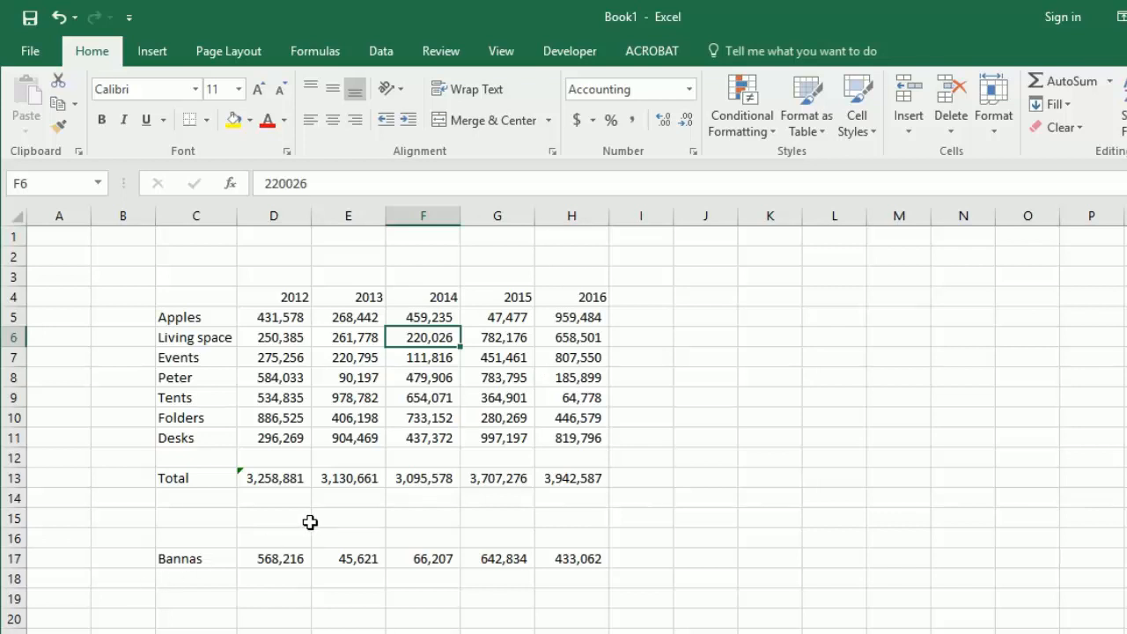
key("ctrl+Page_Down")
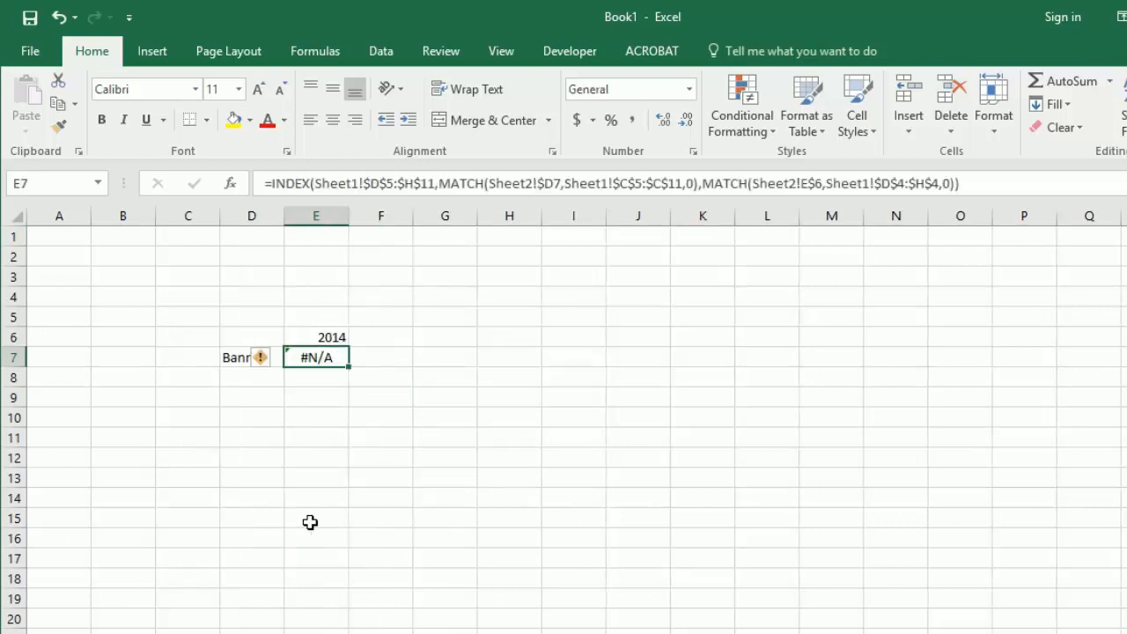
left_click(387, 180)
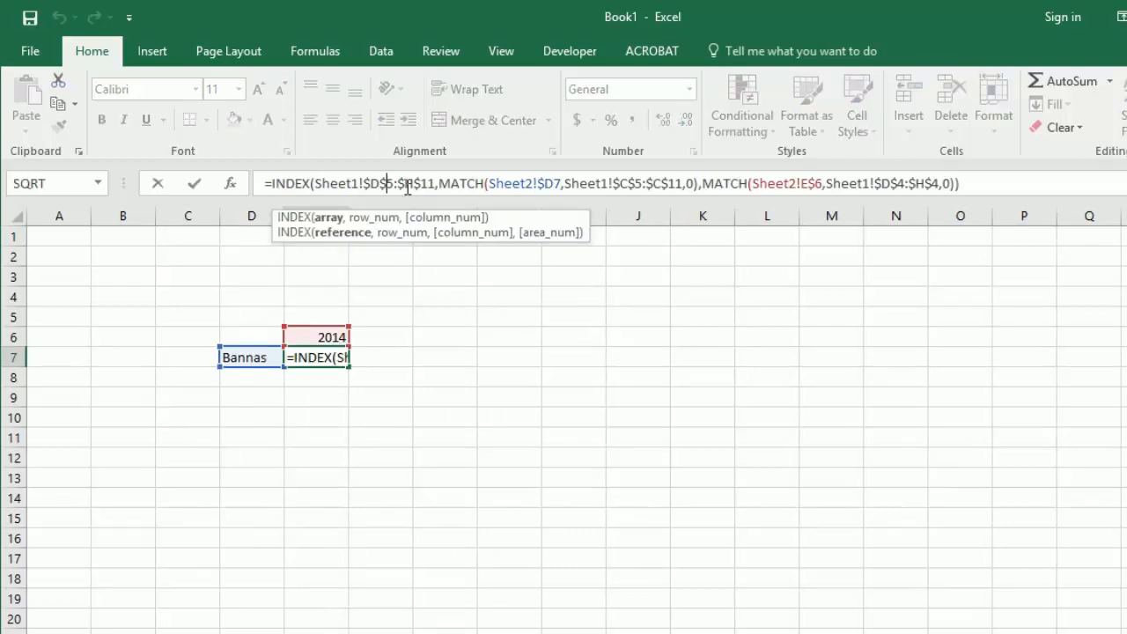
key("Left")
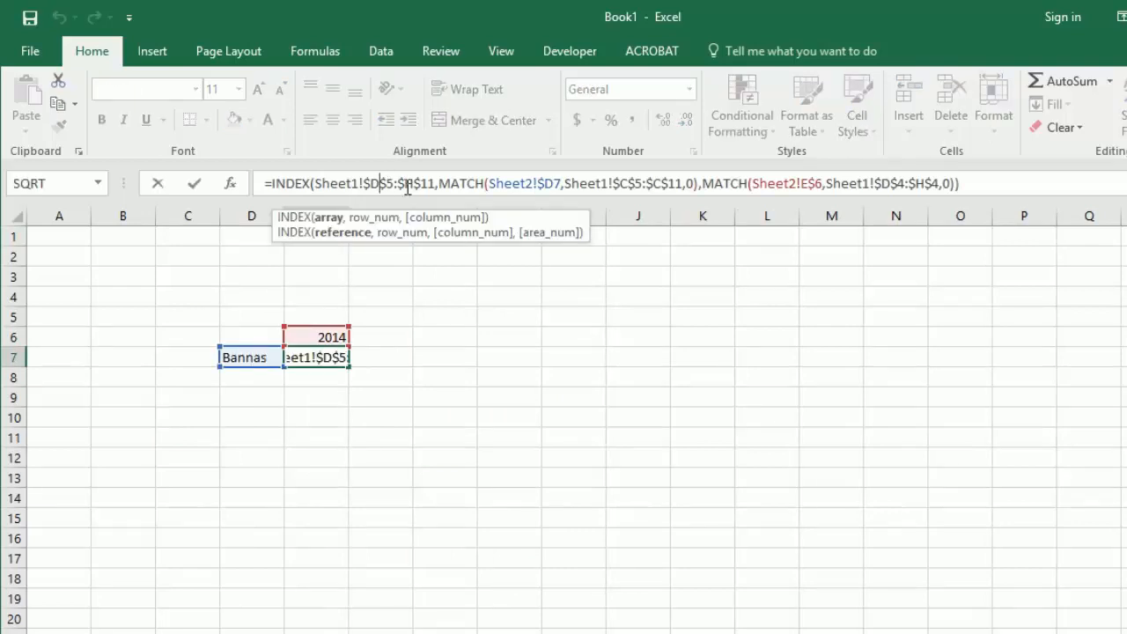
key("Delete")
key("Delete")
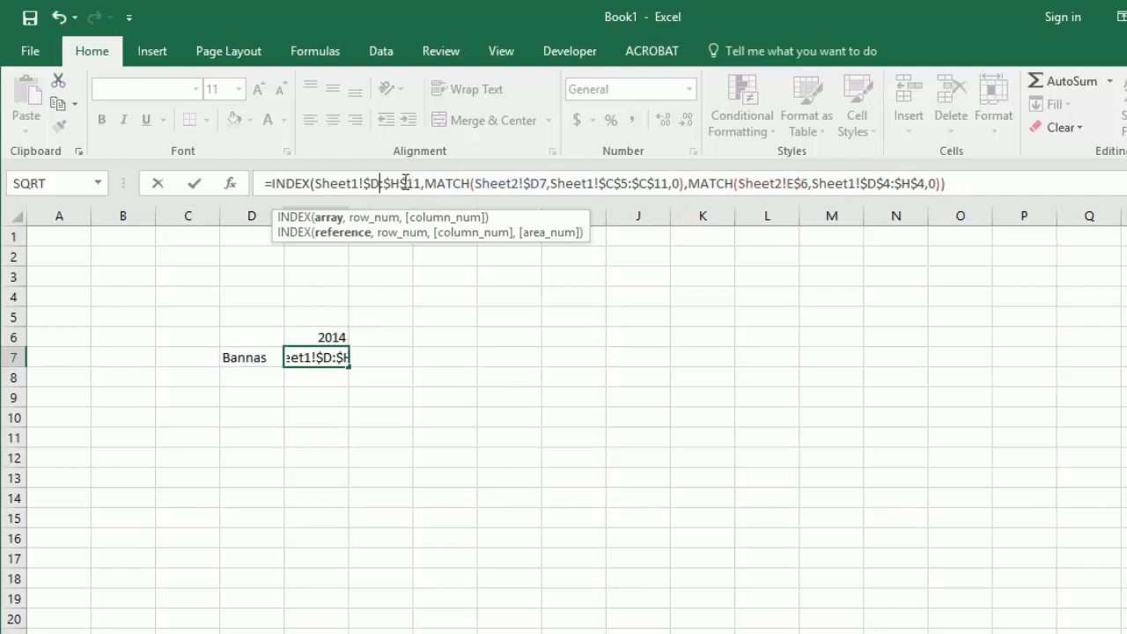
left_click(401, 183)
key("Delete")
key("Delete")
key("Delete")
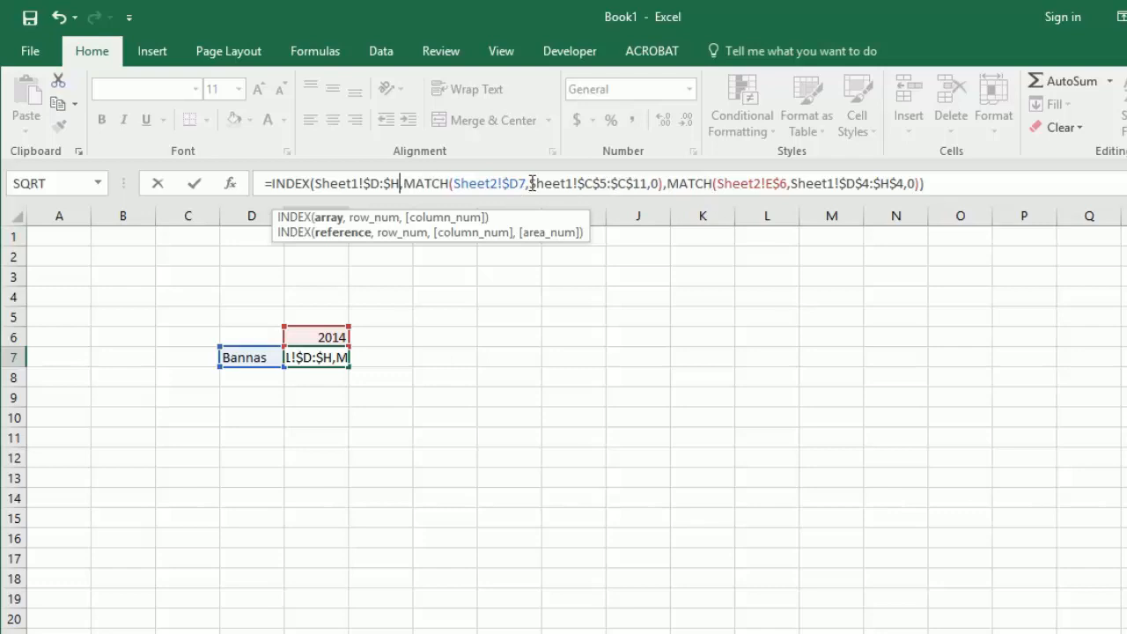
- Change the row MATCH lookup array in the E7 formula to the whole column Sheet1!$C:$C, commit it and return to Sheet1
left_click(594, 183)
key("Delete")
key("Delete")
key("Right")
key("Right")
key("Right")
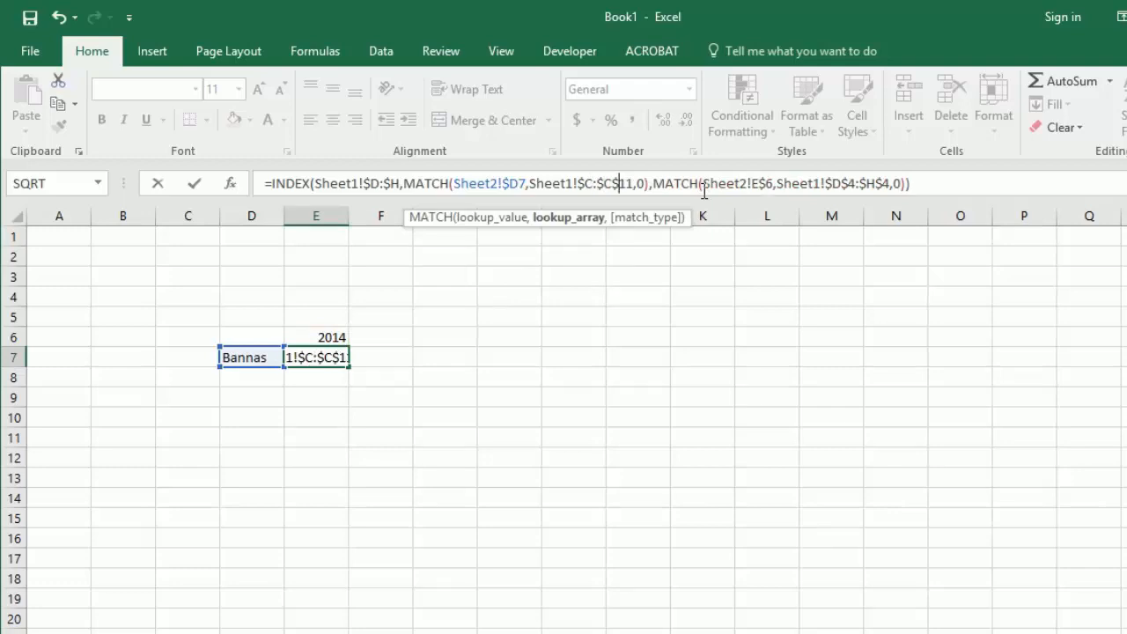
key("Delete")
key("Delete")
key("Delete")
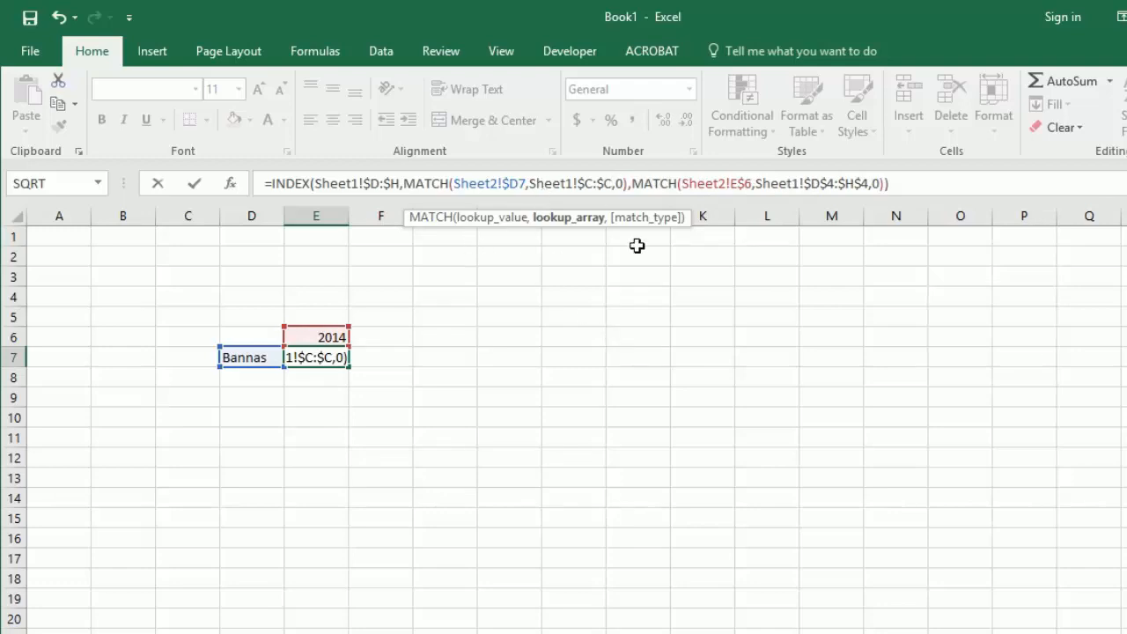
key("Return")
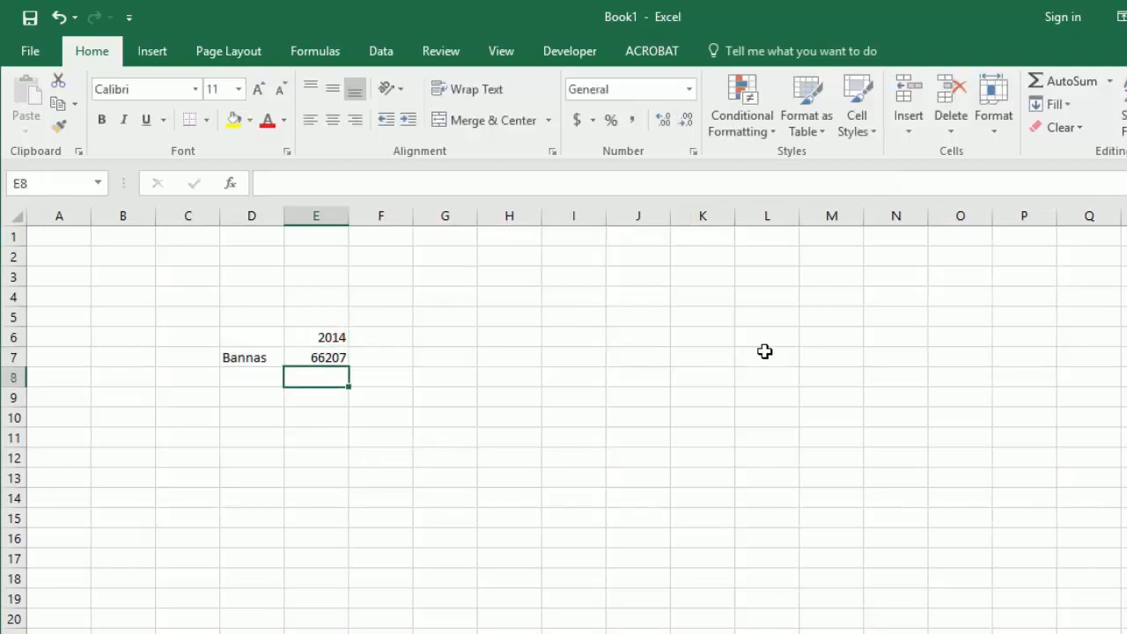
key("Up")
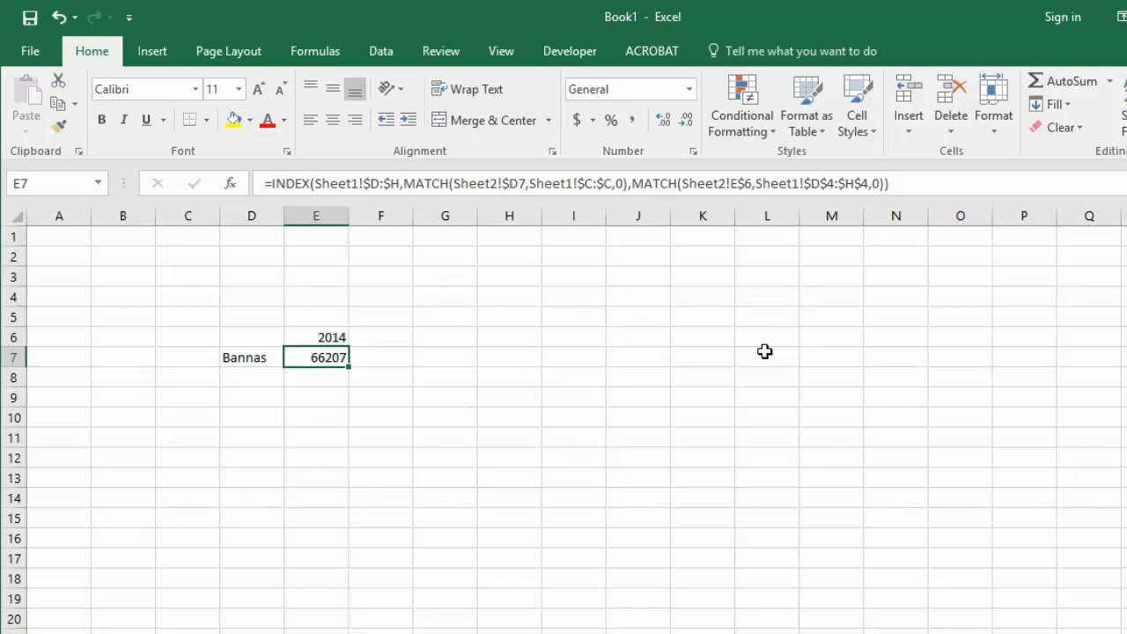
key("ctrl+Page_Up")
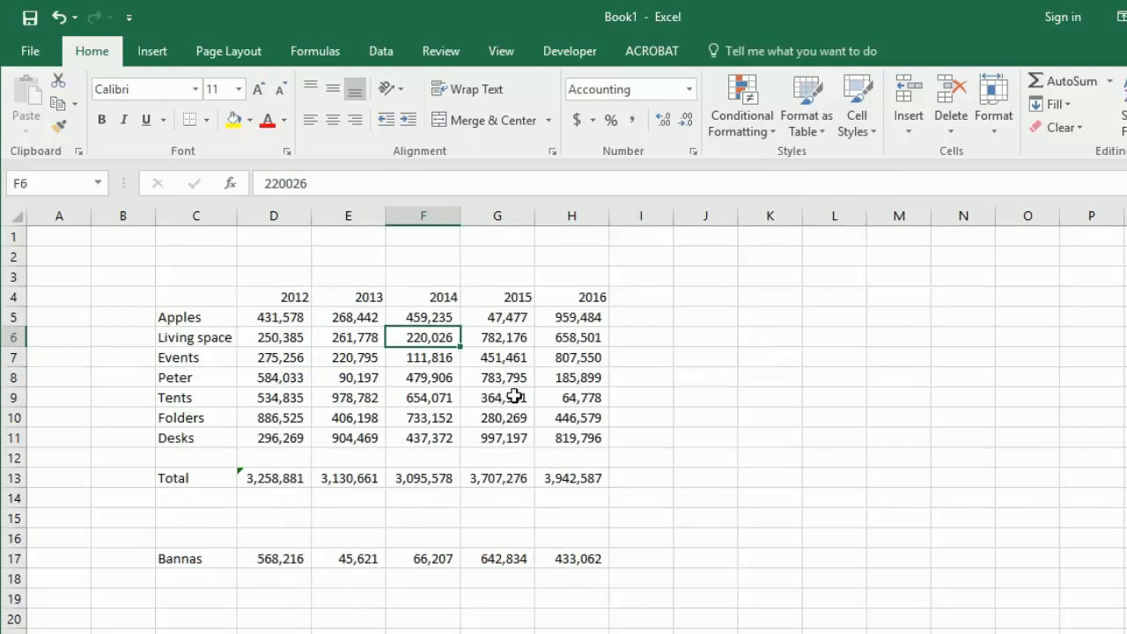